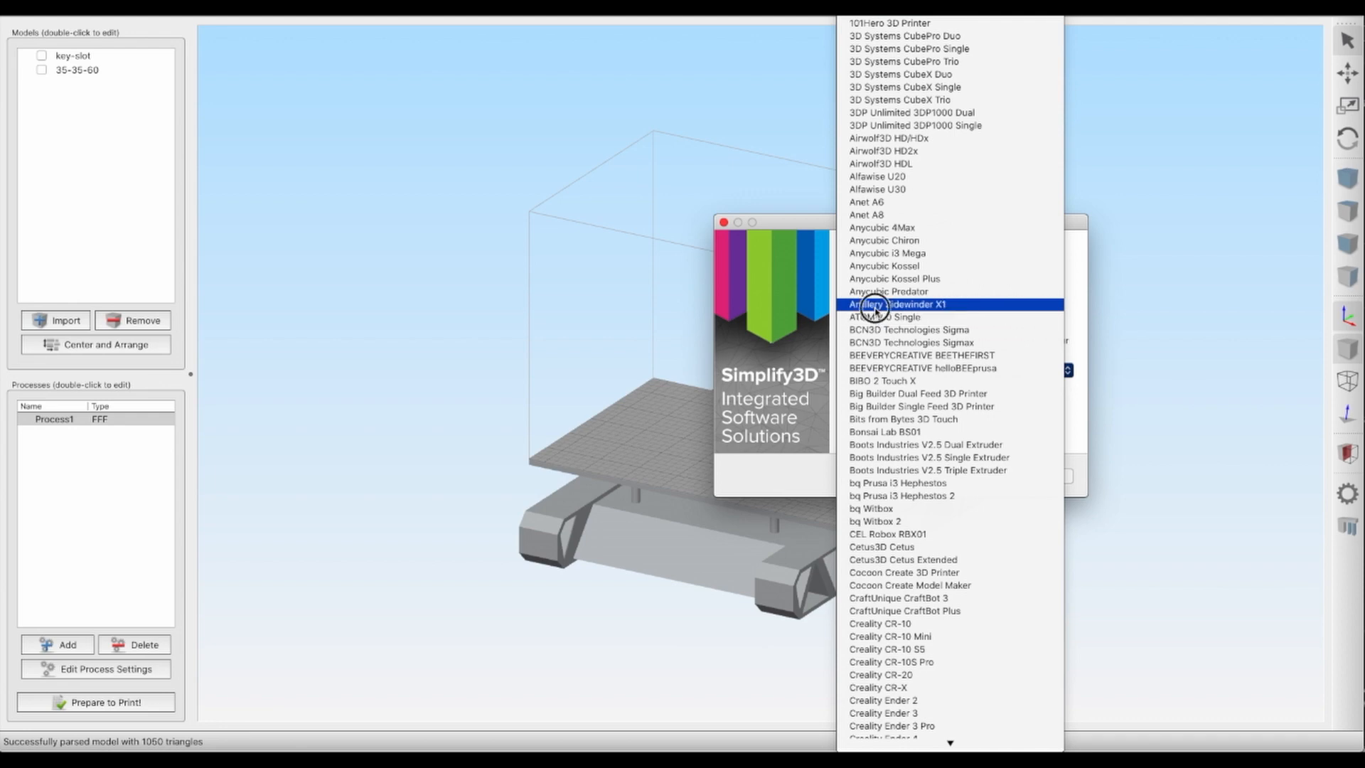
- Finish the printer setup with the Artillery Sidewinder X1 profile and restore the default view of the build plate
{"action": "left_click", "coordinate": [1050, 475]}
{"action": "left_click", "coordinate": [1050, 475]}
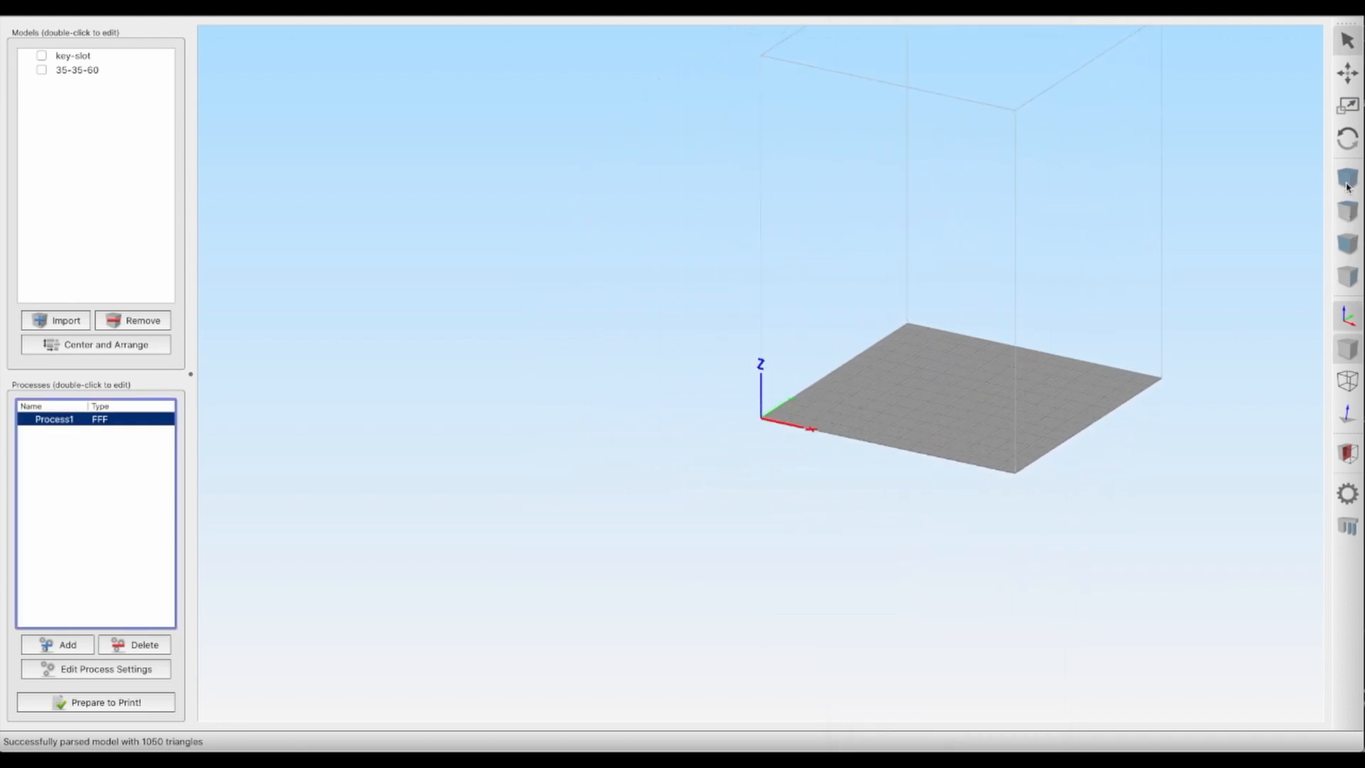
{"action": "left_click", "coordinate": [1347, 179]}
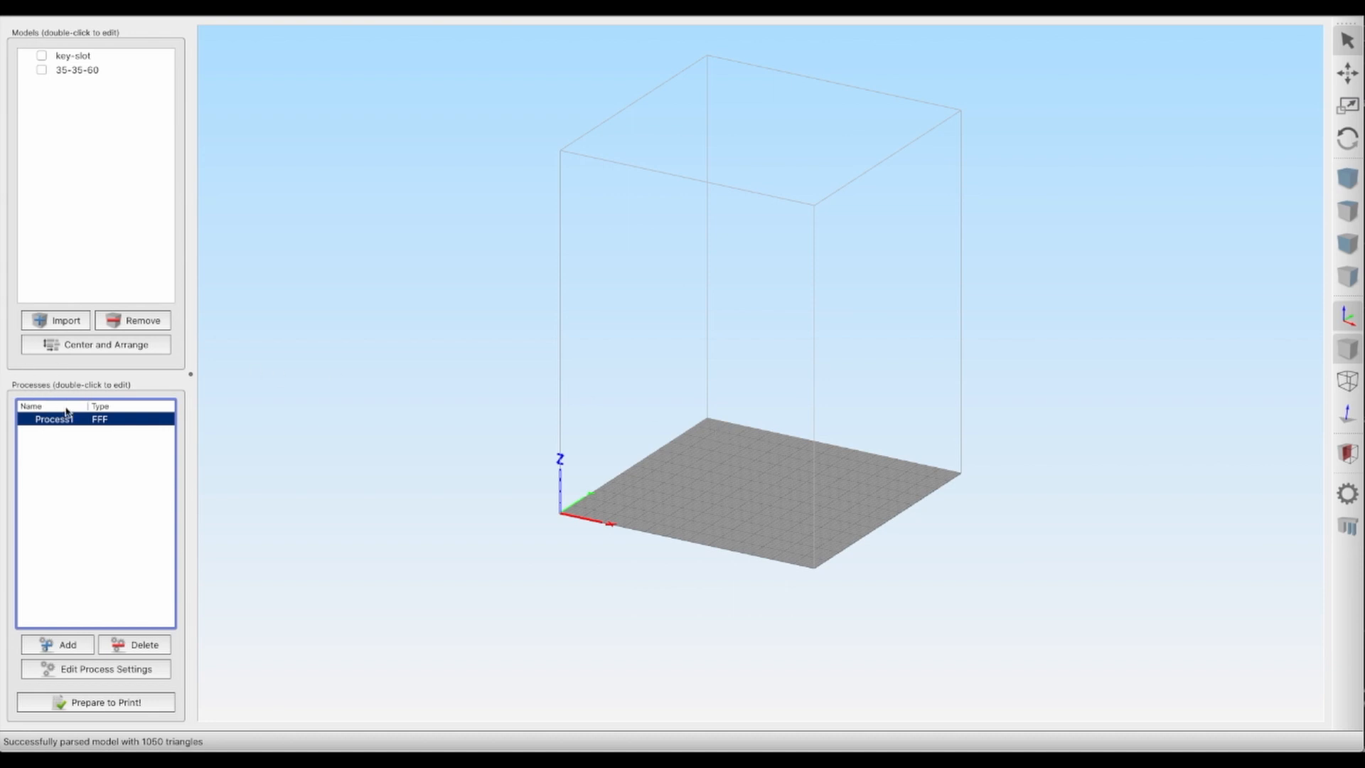
- Open the settings of Process1, keep PLA as the material, and show the advanced settings
{"action": "double_click", "coordinate": [87, 419]}
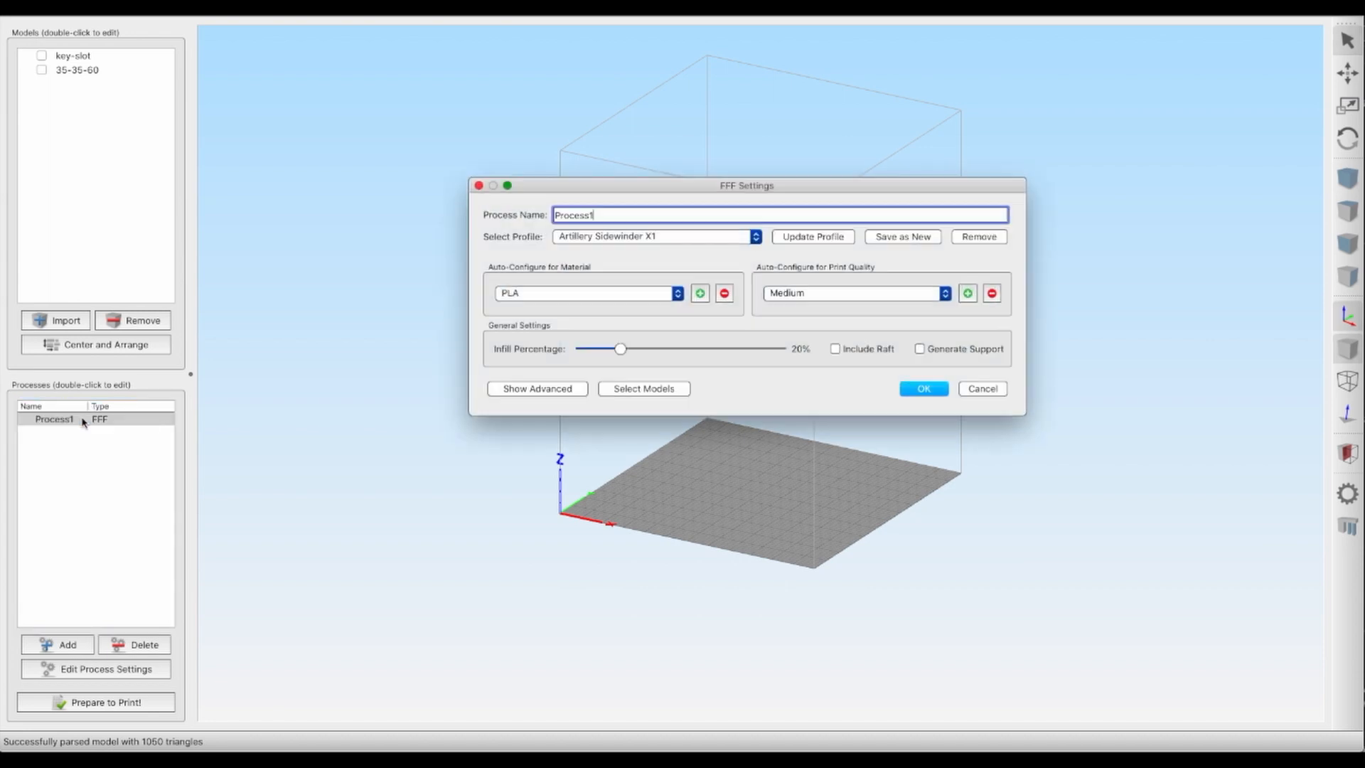
{"action": "left_click_drag", "start_coordinate": [691, 187], "coordinate": [719, 140]}
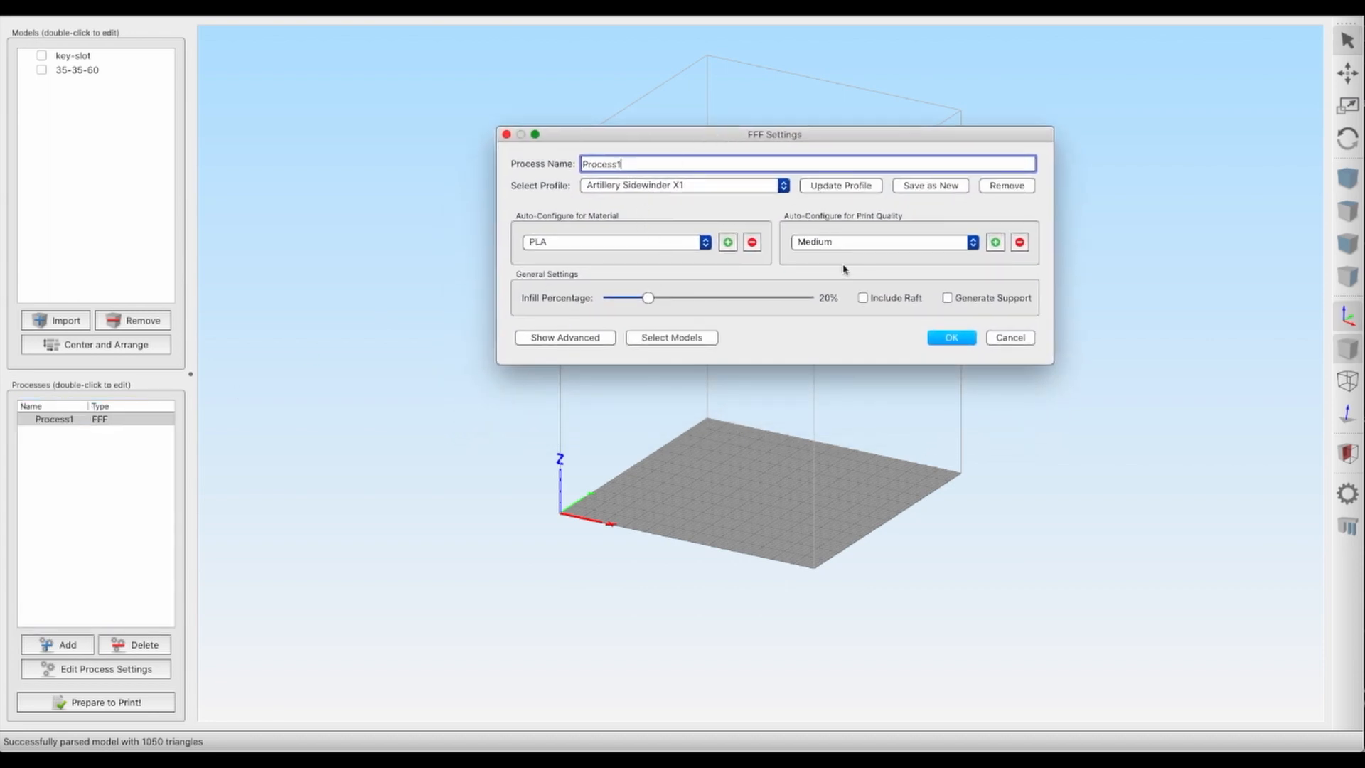
{"action": "left_click", "coordinate": [595, 245]}
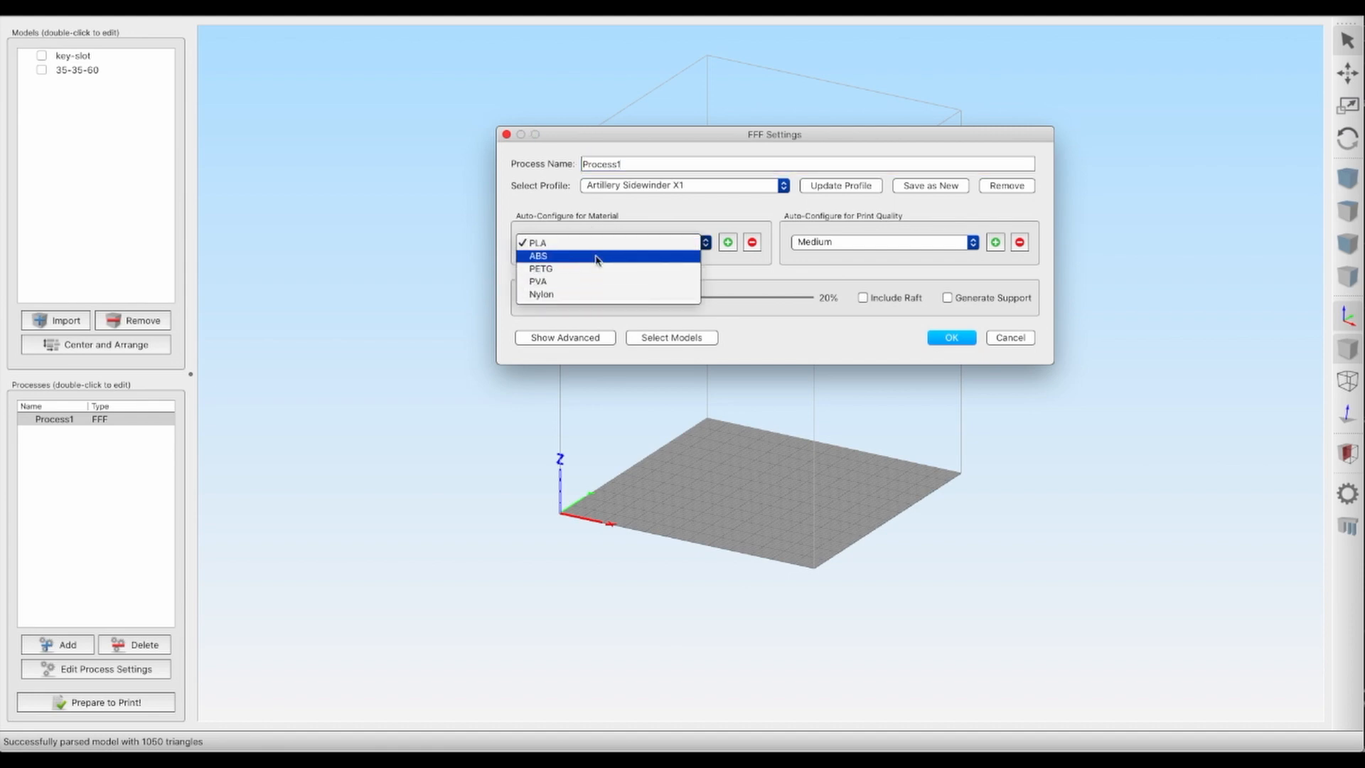
{"action": "left_click", "coordinate": [597, 243]}
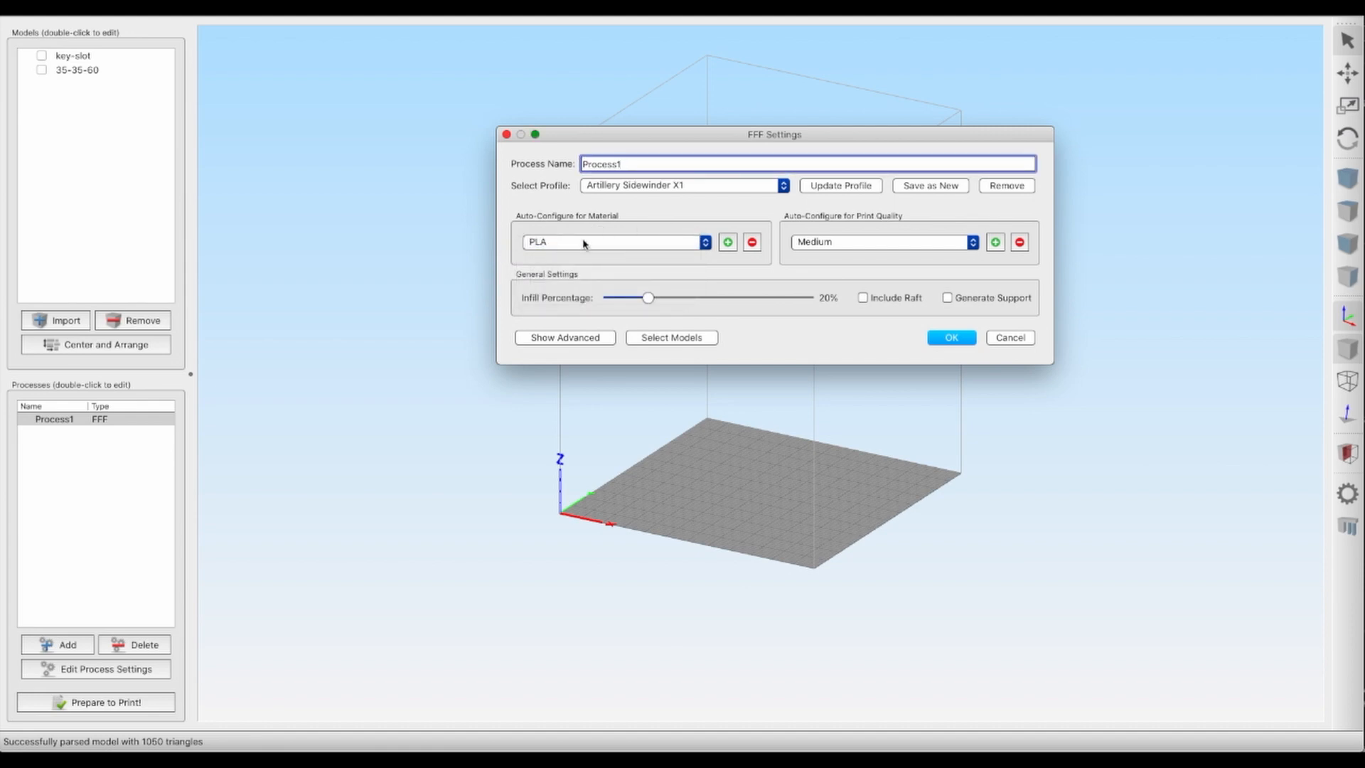
{"action": "left_click", "coordinate": [565, 338]}
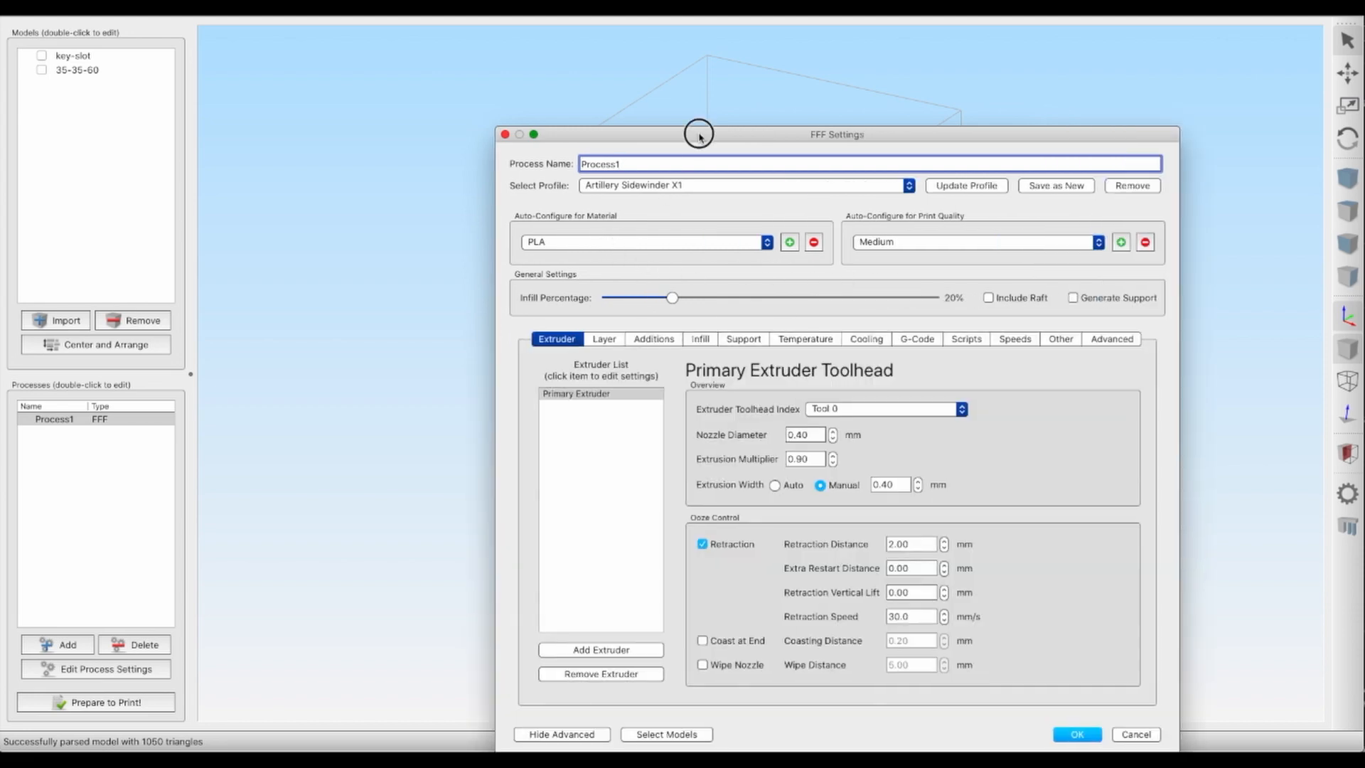
{"action": "left_click_drag", "start_coordinate": [695, 130], "coordinate": [619, 42]}
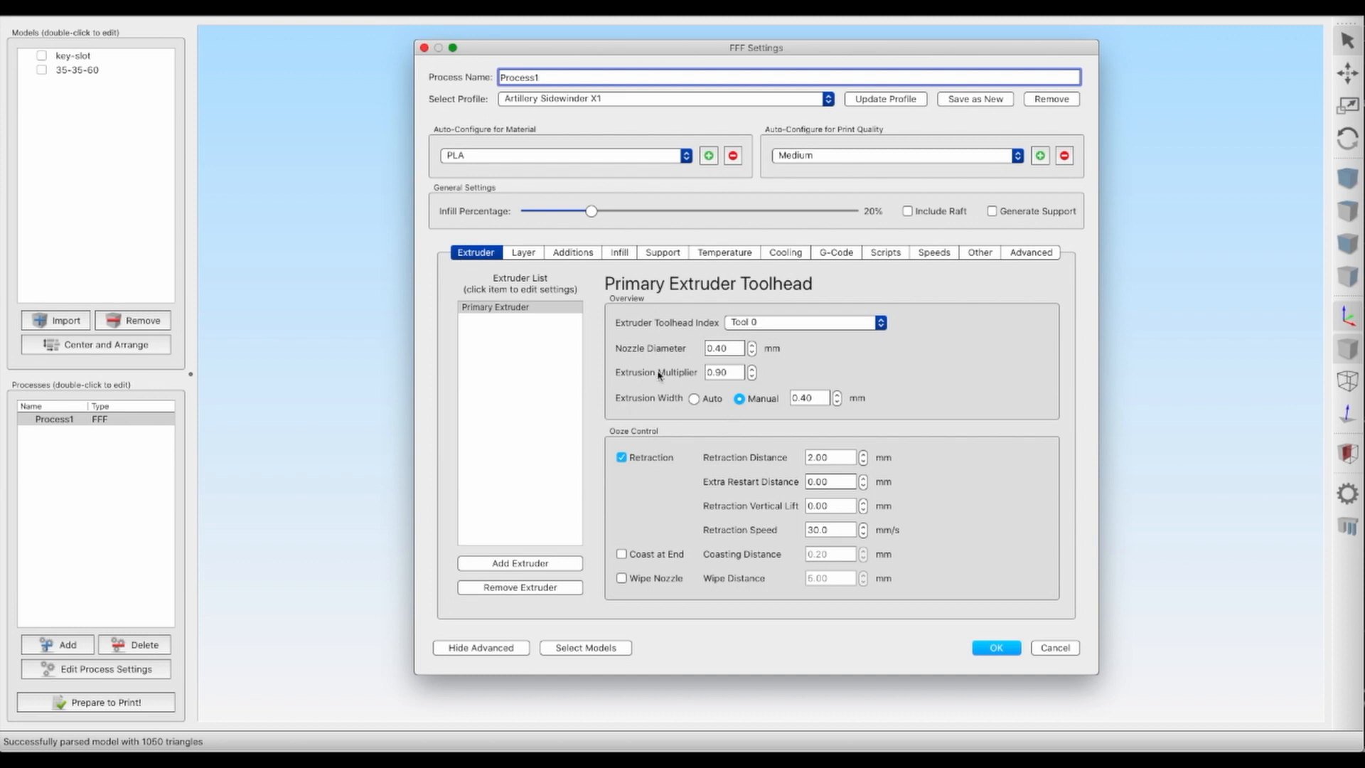
- Set the primary extruder's extrusion multiplier to 1 and its extrusion width to Auto
{"action": "left_click", "coordinate": [733, 347]}
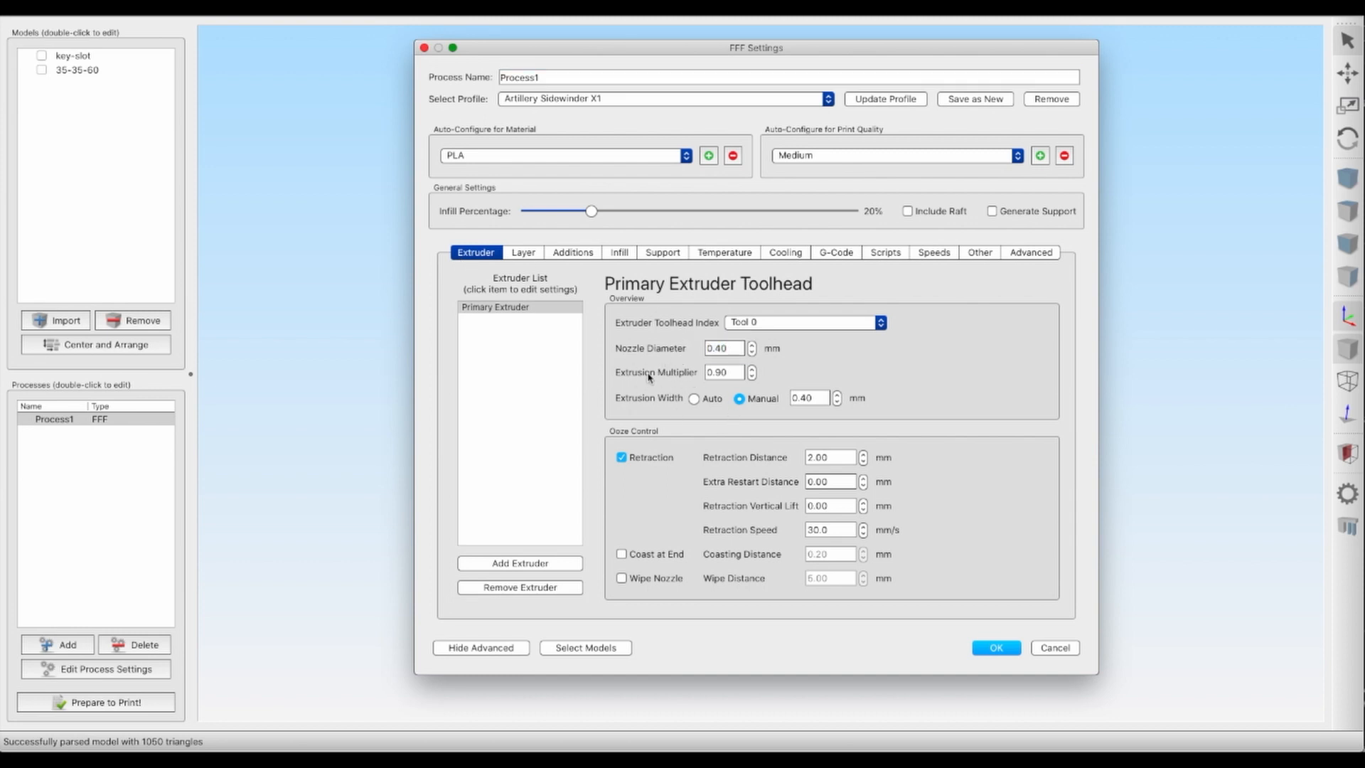
{"action": "left_click", "coordinate": [729, 372]}
{"action": "type", "text": "1"}
{"action": "left_click", "coordinate": [711, 411]}
{"action": "left_click", "coordinate": [694, 401]}
- Set the layer settings to 0 top solid layers, 1 bottom solid layer and 1 outline/perimeter shell
{"action": "left_click", "coordinate": [528, 254]}
{"action": "left_click_drag", "start_coordinate": [601, 337], "coordinate": [560, 340]}
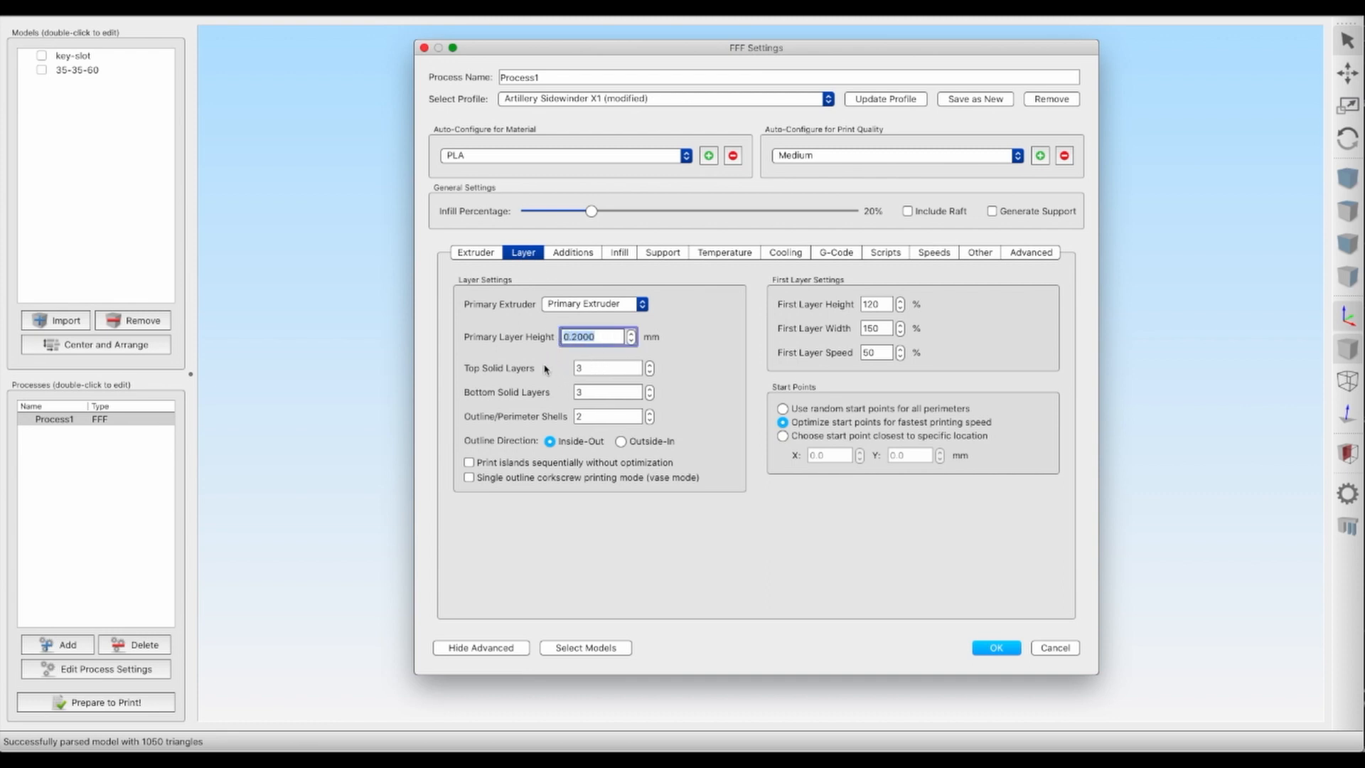
{"action": "left_click_drag", "start_coordinate": [594, 367], "coordinate": [563, 370]}
{"action": "type", "text": "0"}
{"action": "left_click_drag", "start_coordinate": [596, 391], "coordinate": [578, 417]}
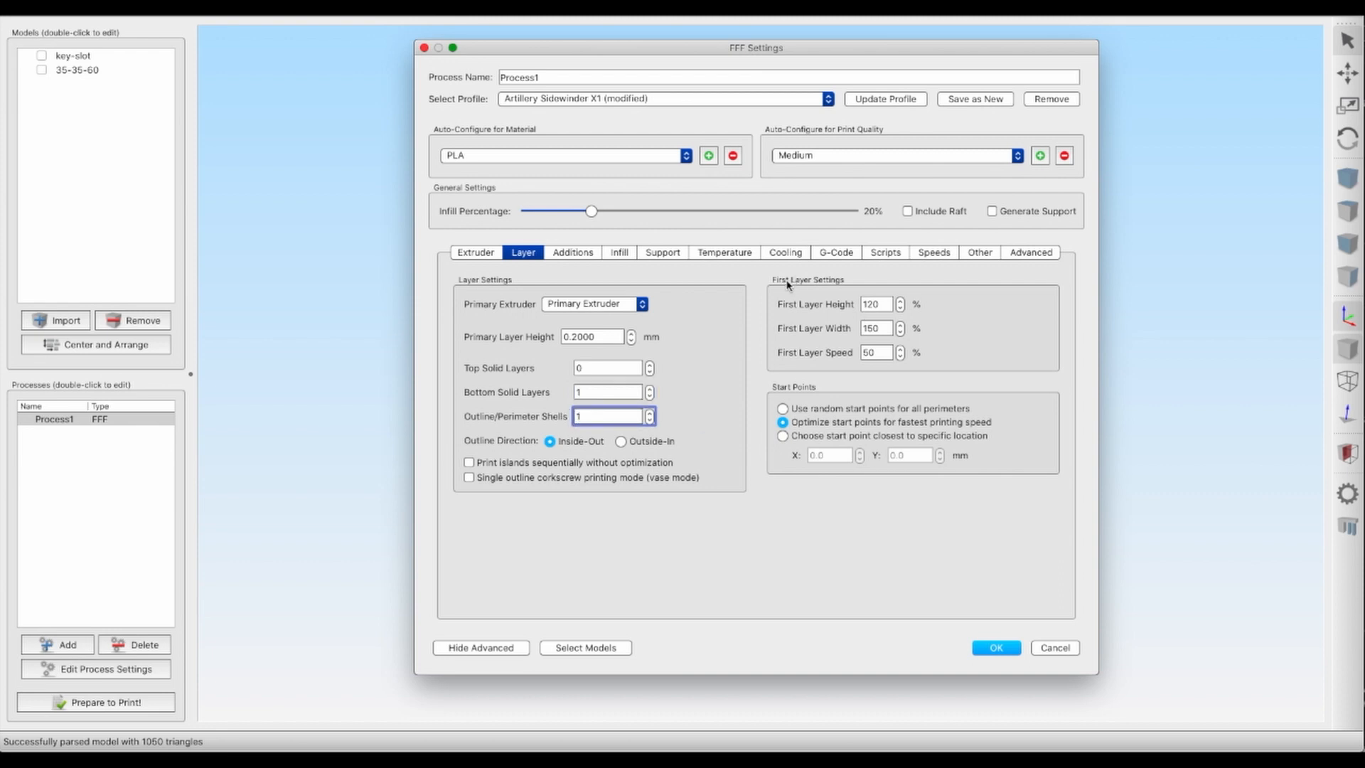
- Set the first layer height, width and speed all to 100%
{"action": "left_click_drag", "start_coordinate": [877, 304], "coordinate": [841, 306]}
{"action": "type", "text": "100"}
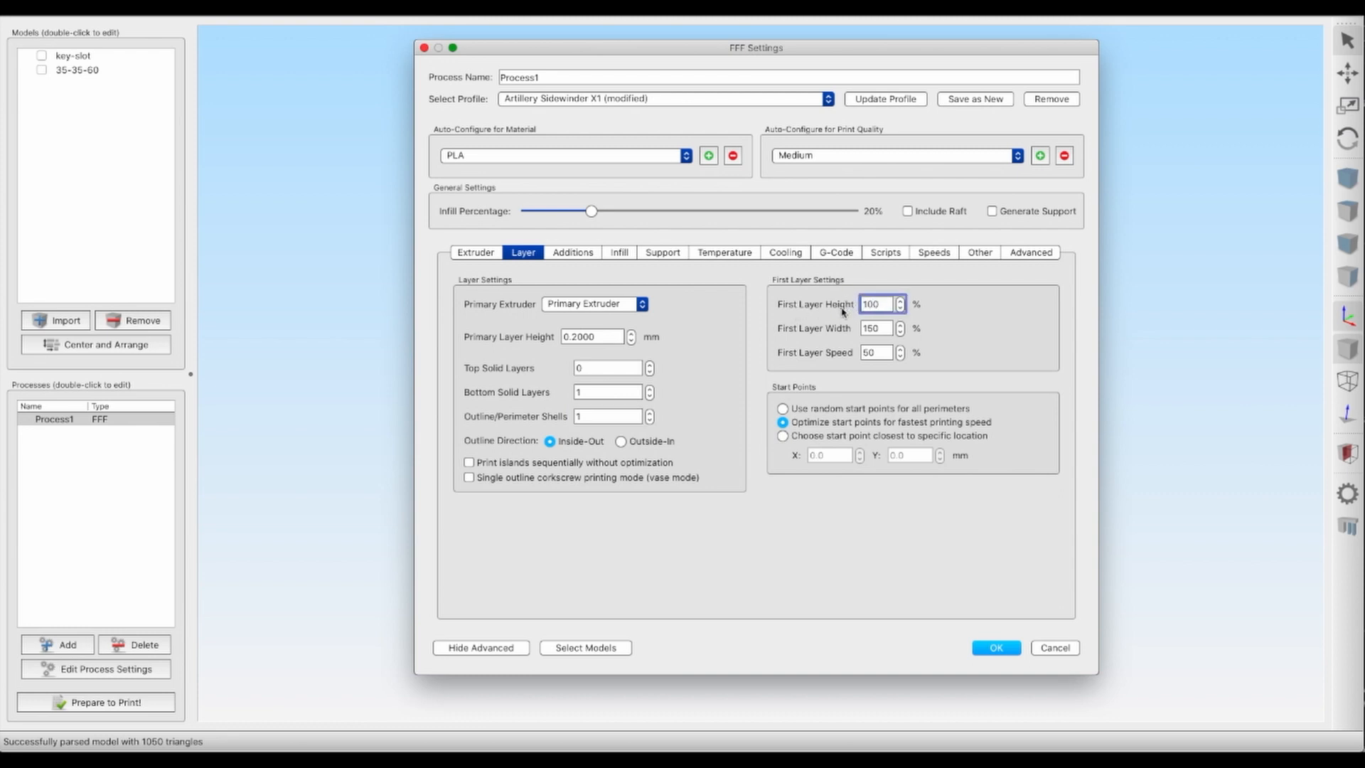
{"action": "left_click_drag", "start_coordinate": [883, 328], "coordinate": [860, 325]}
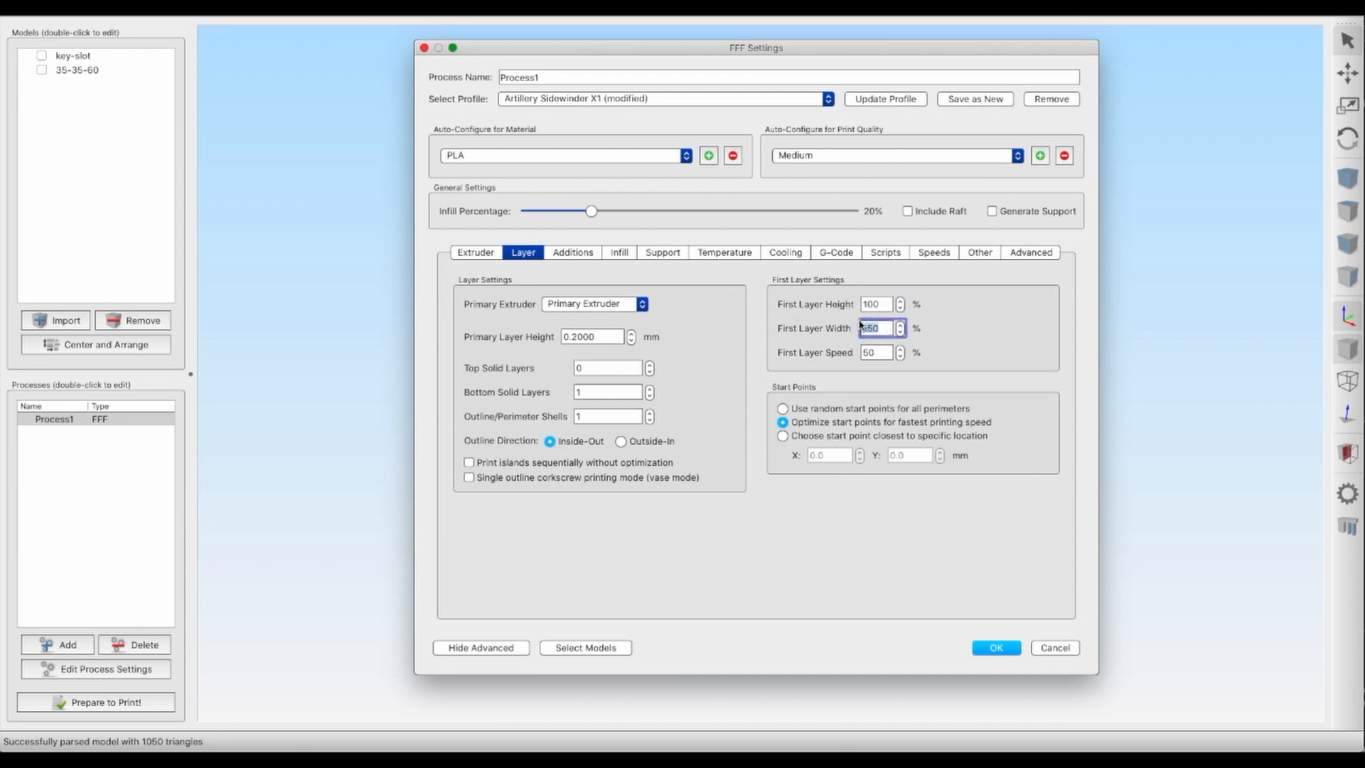
{"action": "type", "text": "100"}
{"action": "left_click", "coordinate": [880, 353]}
{"action": "left_click_drag", "start_coordinate": [879, 353], "coordinate": [838, 356]}
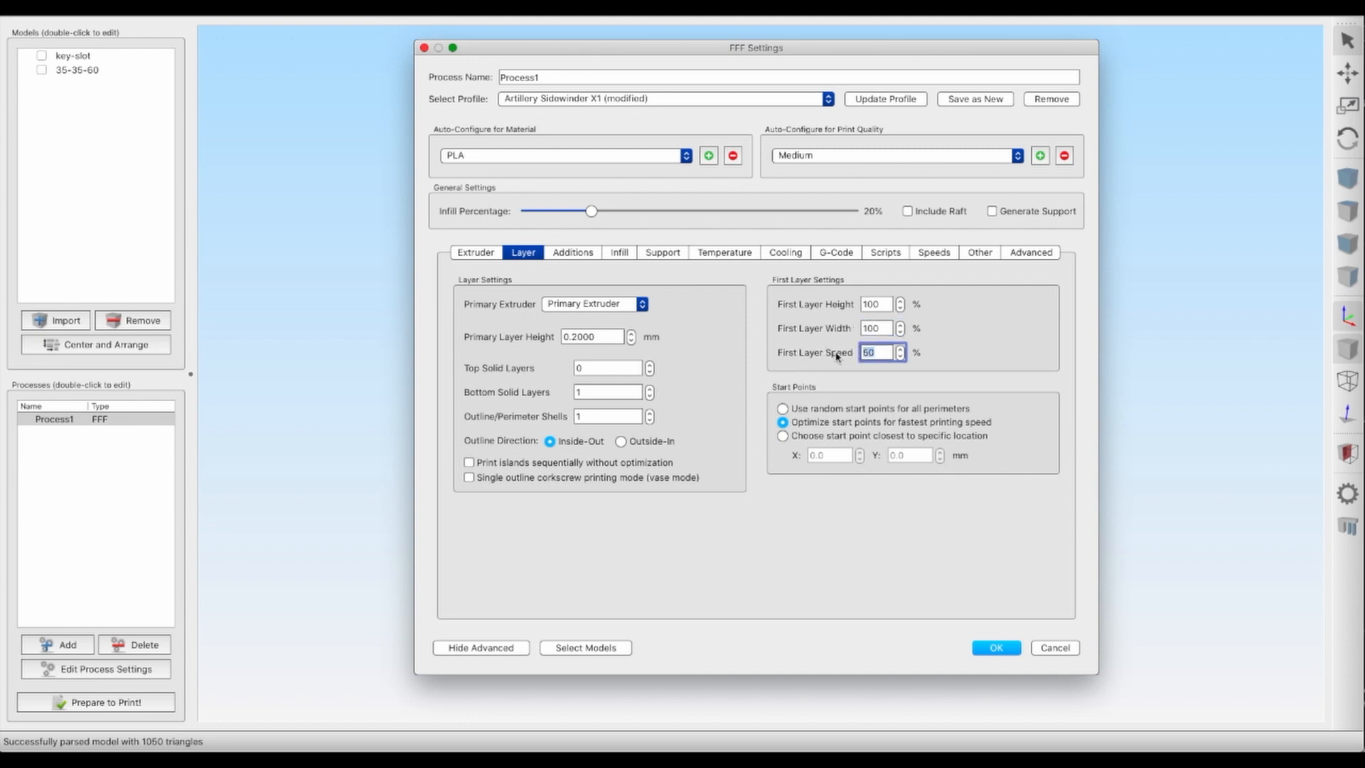
{"action": "type", "text": "100"}
- Set the skirt's offset from the part to 0 mm
{"action": "left_click", "coordinate": [573, 253]}
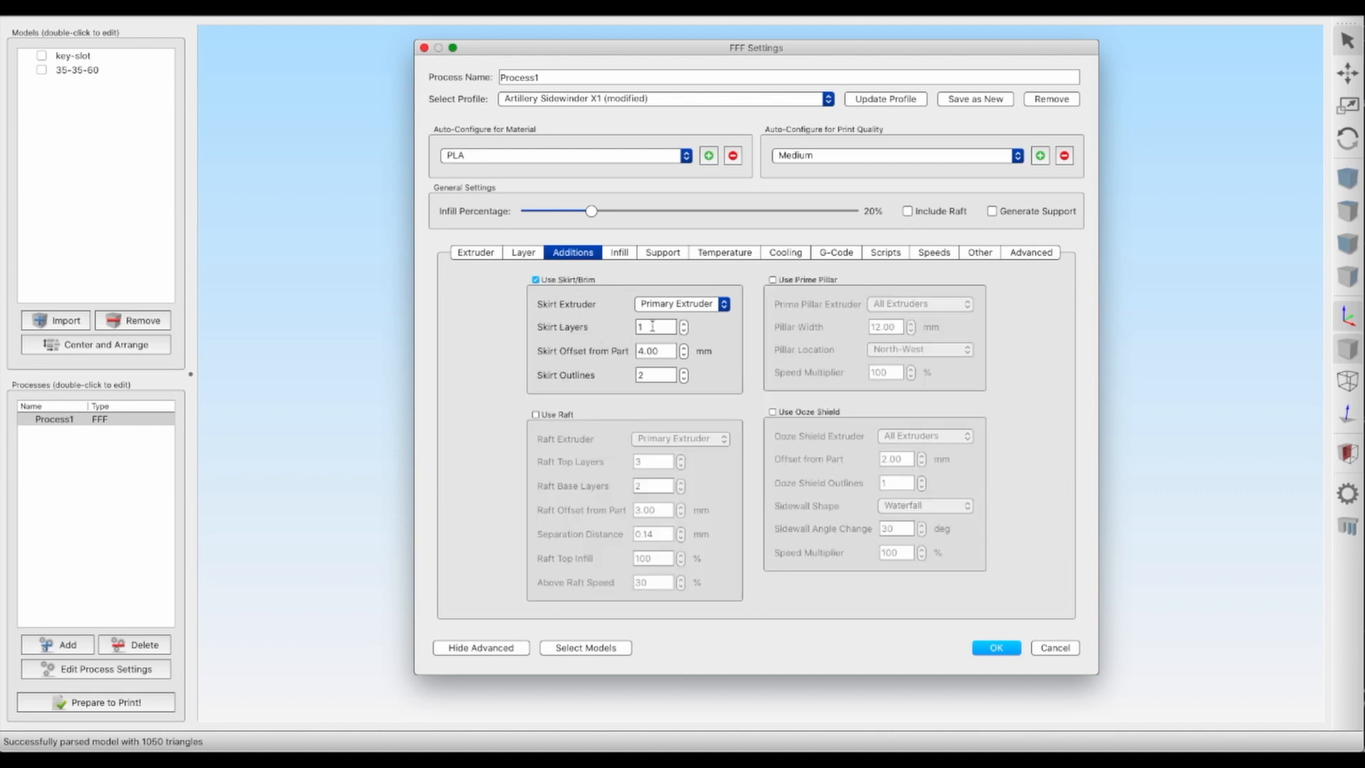
{"action": "left_click_drag", "start_coordinate": [674, 351], "coordinate": [622, 351]}
{"action": "type", "text": "0"}
{"action": "left_click", "coordinate": [652, 375]}
{"action": "left_click", "coordinate": [621, 283]}
- Set the interior fill percentage to 0%
{"action": "left_click", "coordinate": [618, 253]}
{"action": "double_click", "coordinate": [643, 376]}
{"action": "type", "text": "0"}
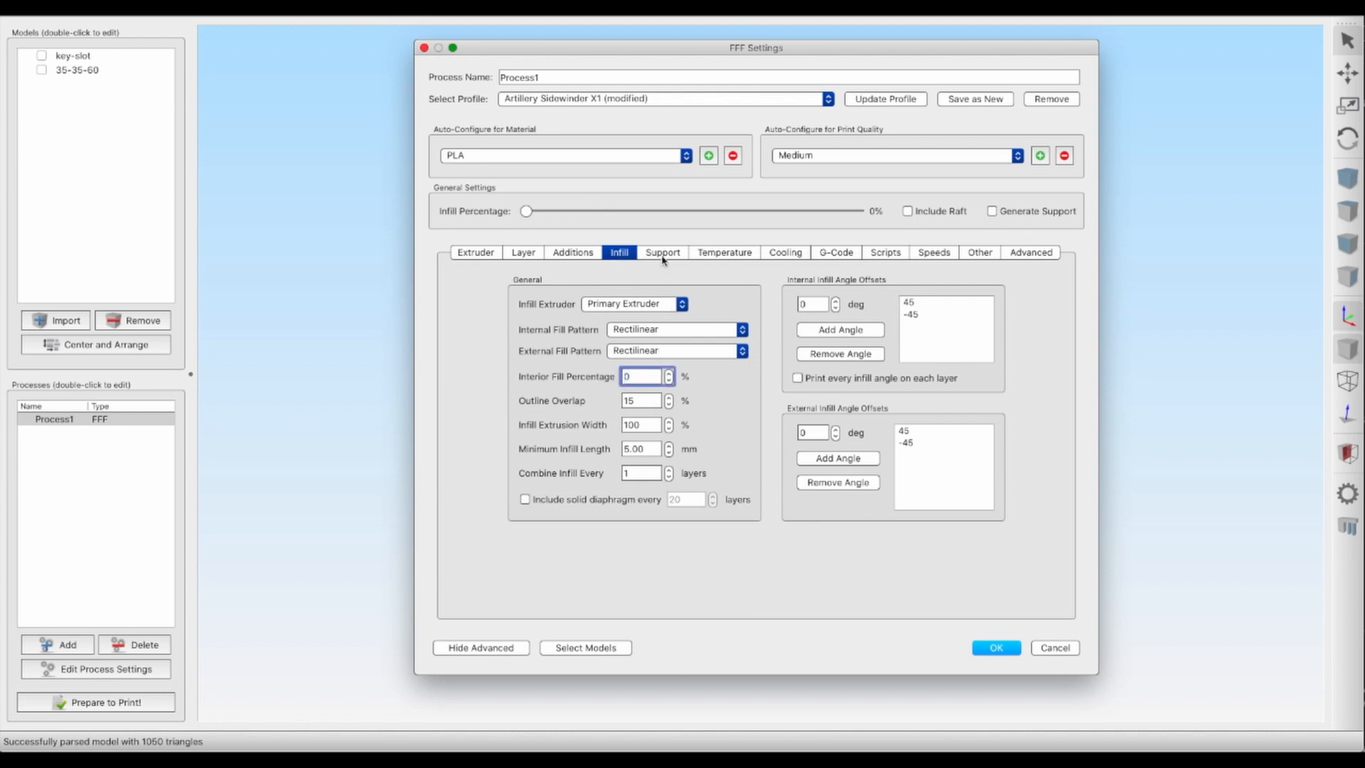
- Replace the primary extruder's layer 1 temperature setpoint with one a few degrees lower
{"action": "left_click", "coordinate": [725, 254]}
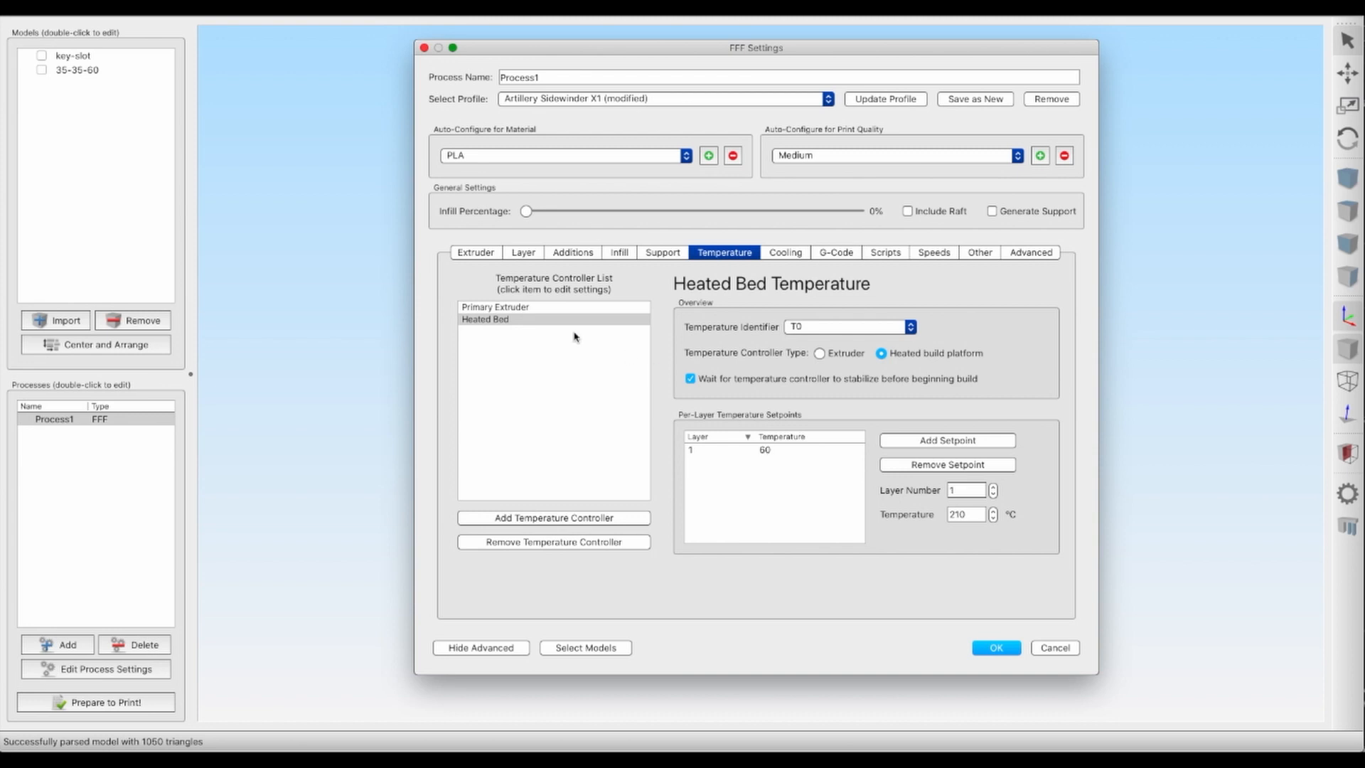
{"action": "left_click", "coordinate": [517, 309]}
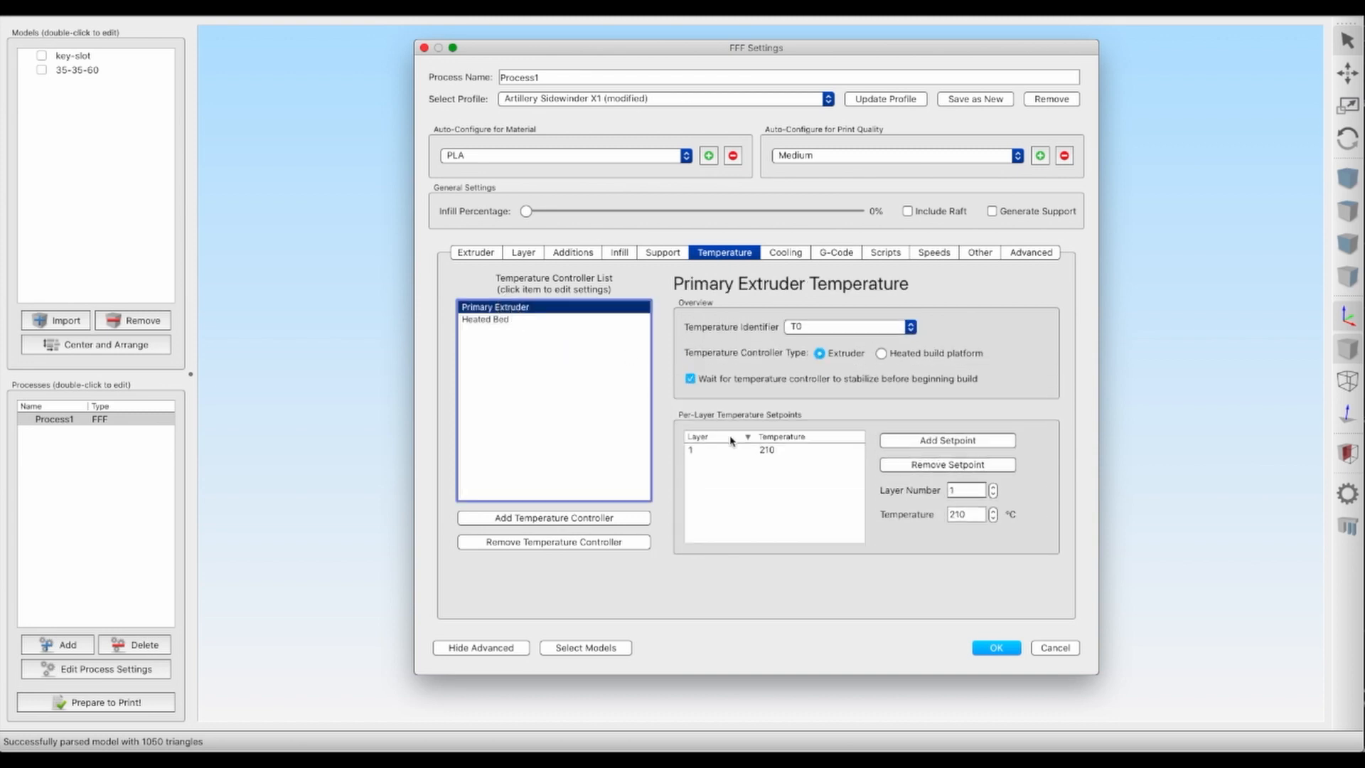
{"action": "left_click", "coordinate": [768, 450]}
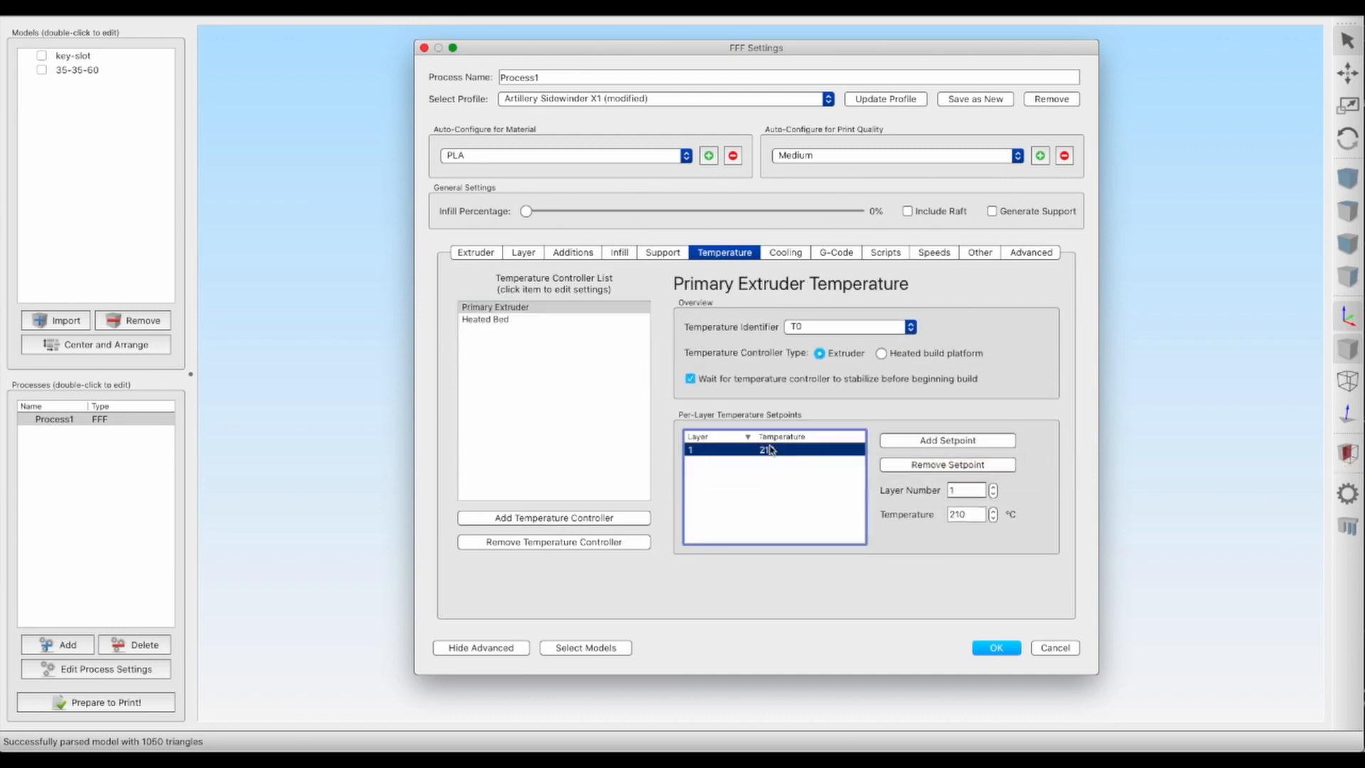
{"action": "left_click", "coordinate": [937, 466]}
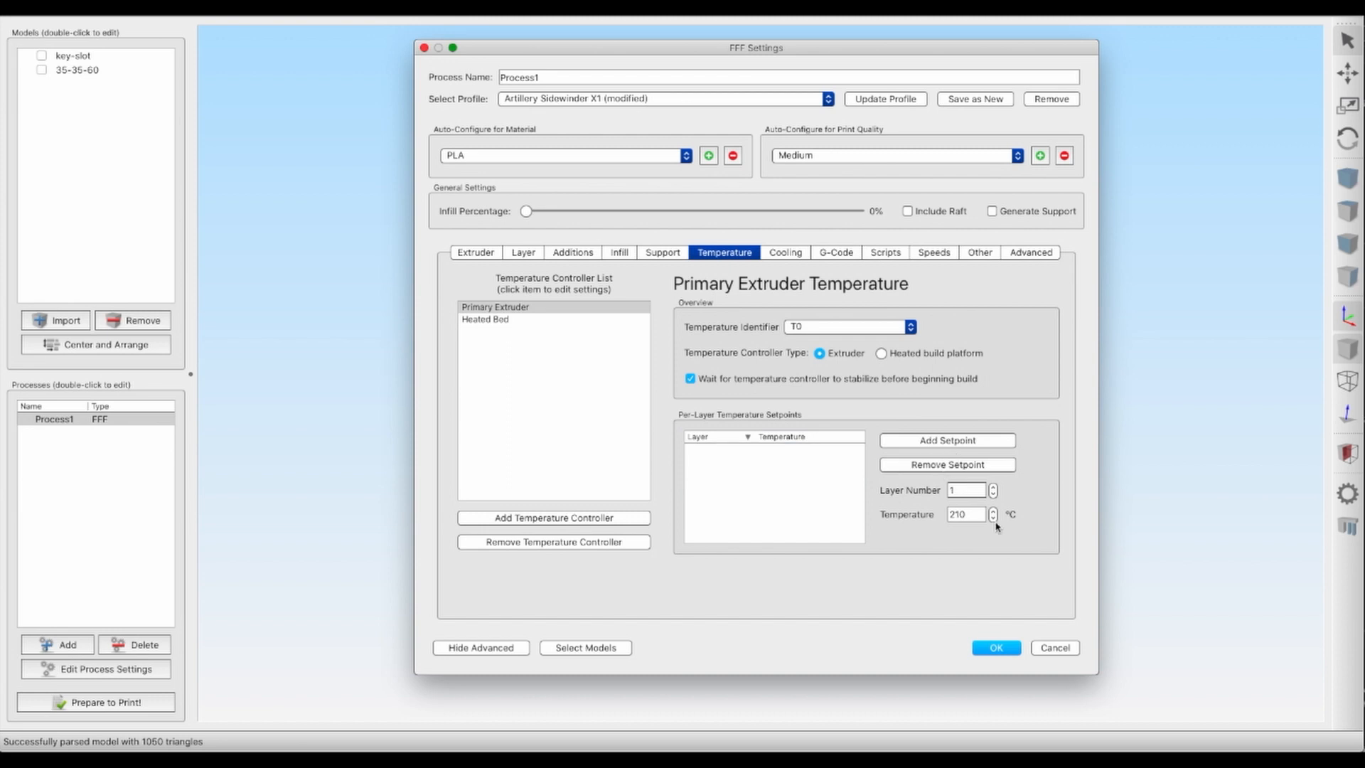
{"action": "left_click", "coordinate": [993, 520]}
{"action": "left_click", "coordinate": [994, 520]}
{"action": "left_click", "coordinate": [993, 519]}
{"action": "left_click", "coordinate": [993, 522]}
{"action": "left_click", "coordinate": [994, 521]}
{"action": "left_click", "coordinate": [994, 521]}
{"action": "left_click", "coordinate": [946, 441]}
- Review the per-layer fan speed setpoints and the starting and ending scripts
{"action": "left_click", "coordinate": [787, 256]}
{"action": "left_click", "coordinate": [498, 327]}
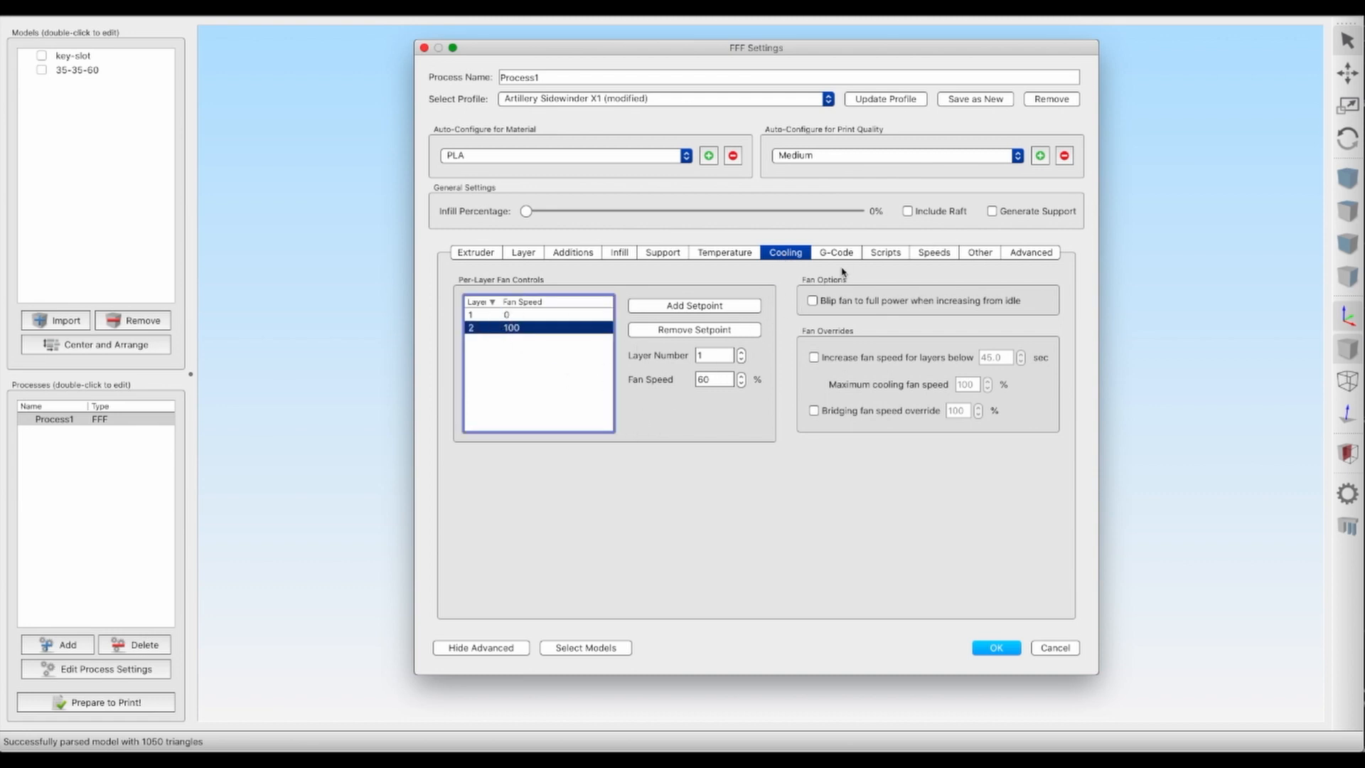
{"action": "left_click", "coordinate": [889, 256]}
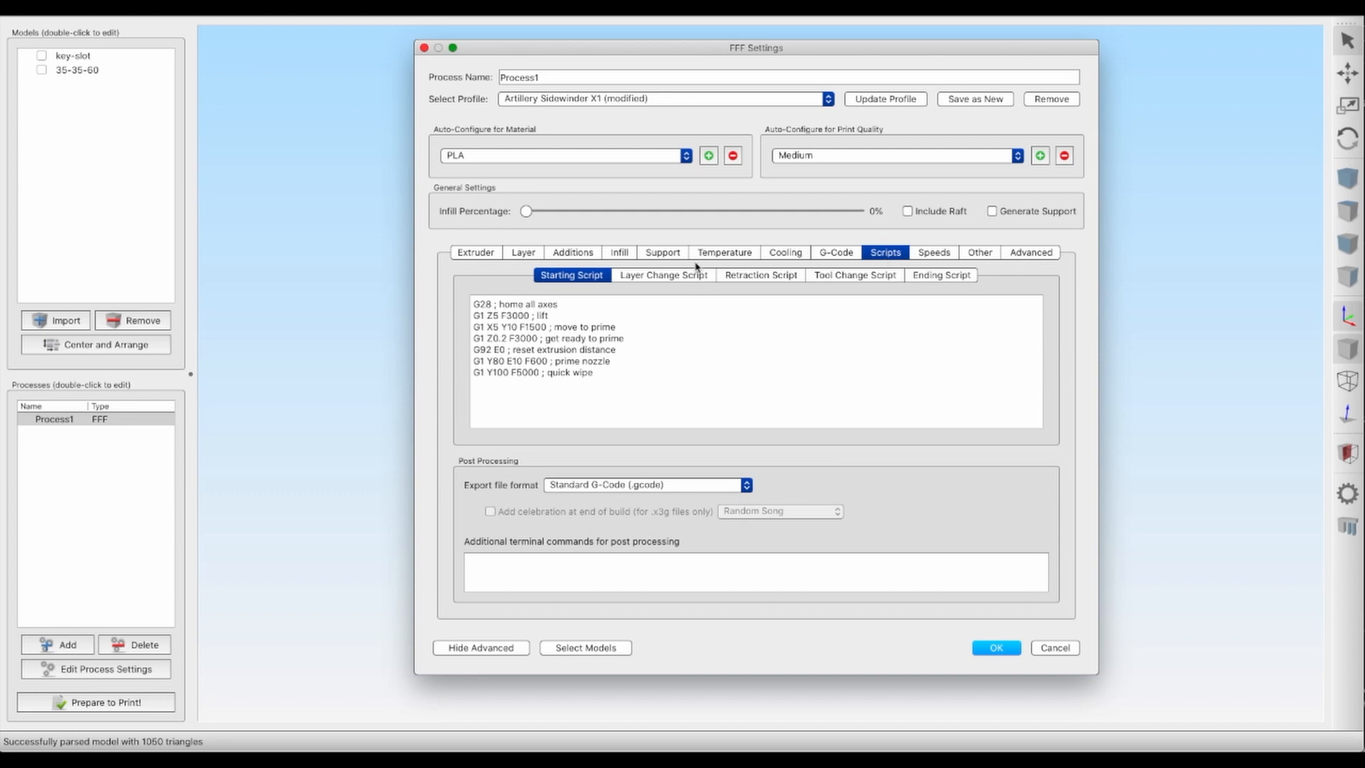
{"action": "left_click", "coordinate": [942, 280]}
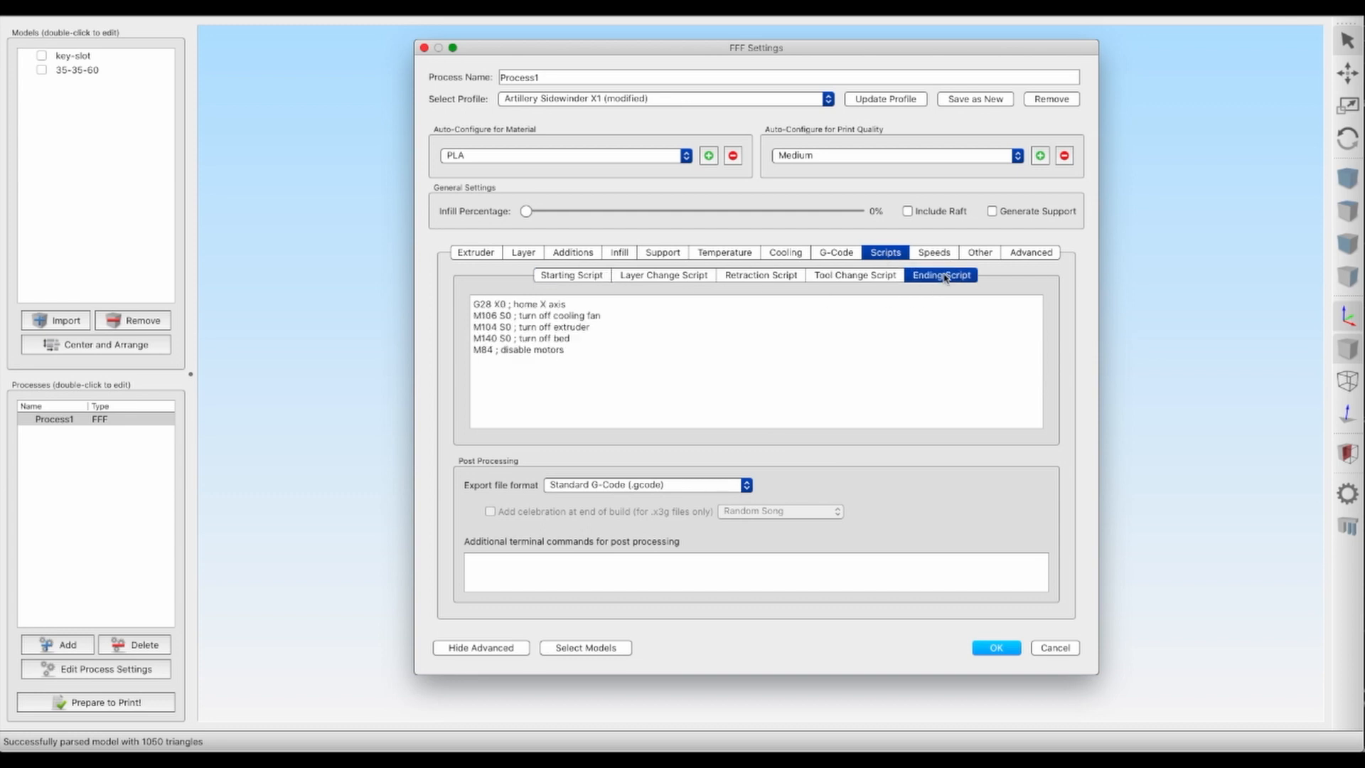
- Replace the whole starting script with the custom G-code that homes, purges and draws two prime lines, and open the ending script
{"action": "left_click", "coordinate": [566, 277]}
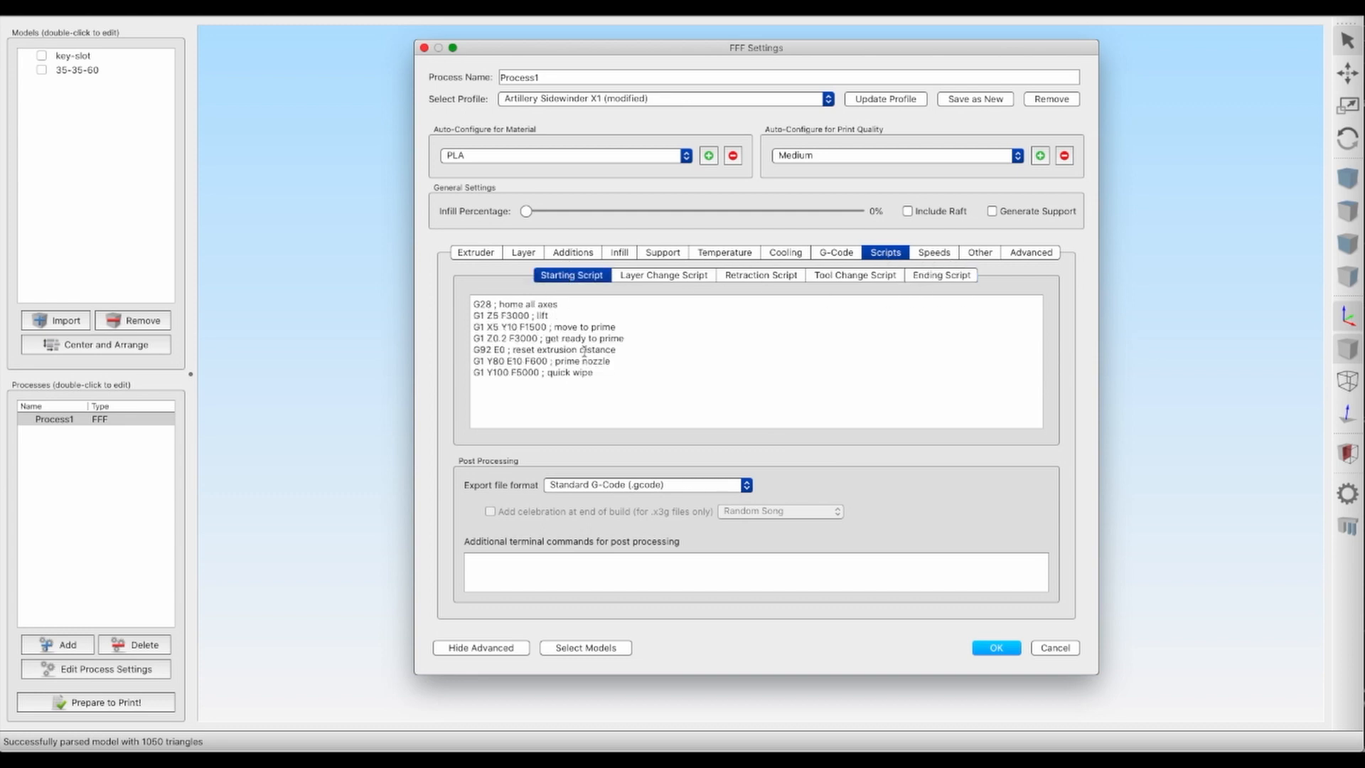
{"action": "left_click_drag", "start_coordinate": [595, 372], "coordinate": [435, 299]}
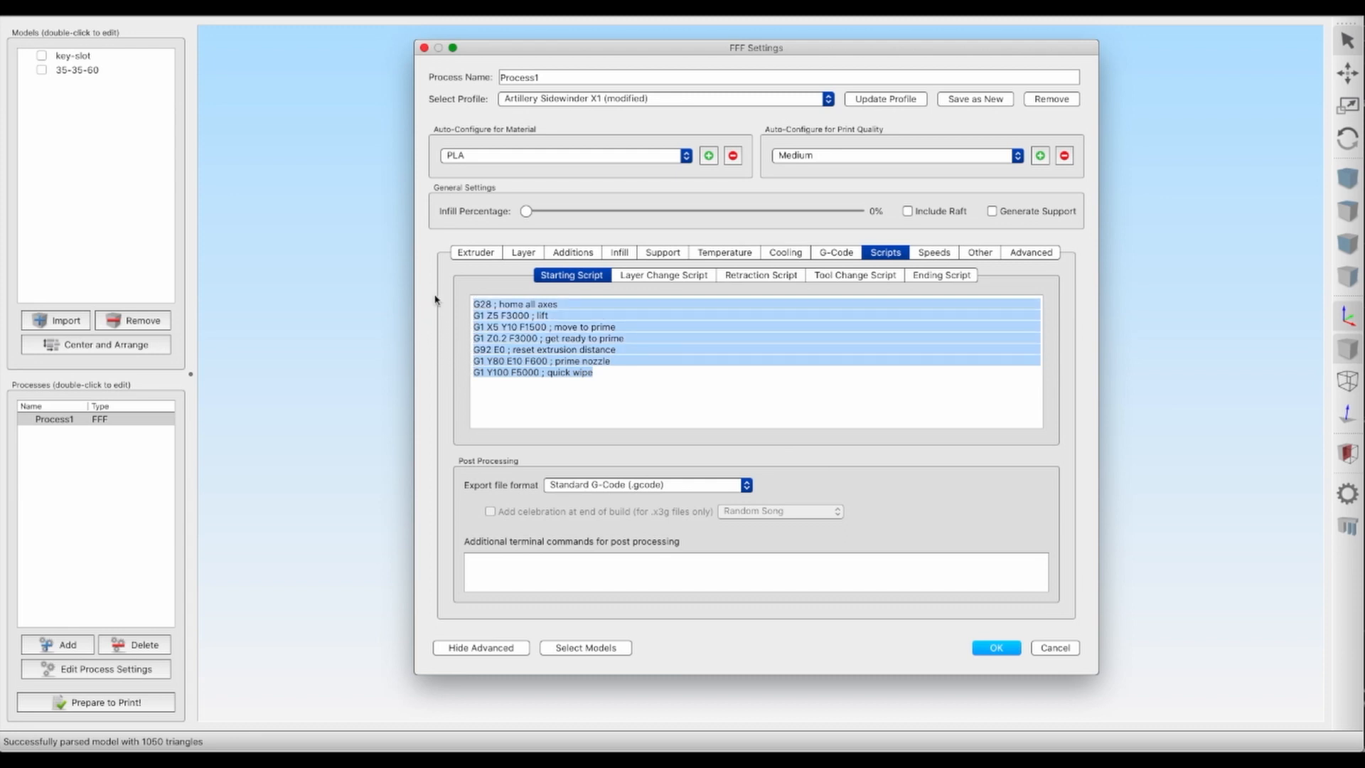
{"action": "type", "text": "G28\t; home all axes M117\t; Purge extruder G92 E0\t; reset extruder G1 Z1.0 F3000\t; move z up little to prevent scratching of surface G1 X2 Y20 Z0.3 F5000.0\t; move to start-line position G1 X2 Y150 Z0.3 F1500.0 E15\t; draw 1st line G1 X2 Y150.0 Z0.4 F5000.0\t; move to side a little G1 X2 Y20 Z0.4 F1500.0 E30\t; draw 2nd line G92 E0\t; reset extruder G1 Z2.0 F3000\t; move z up little to prevent scratching of surface"}
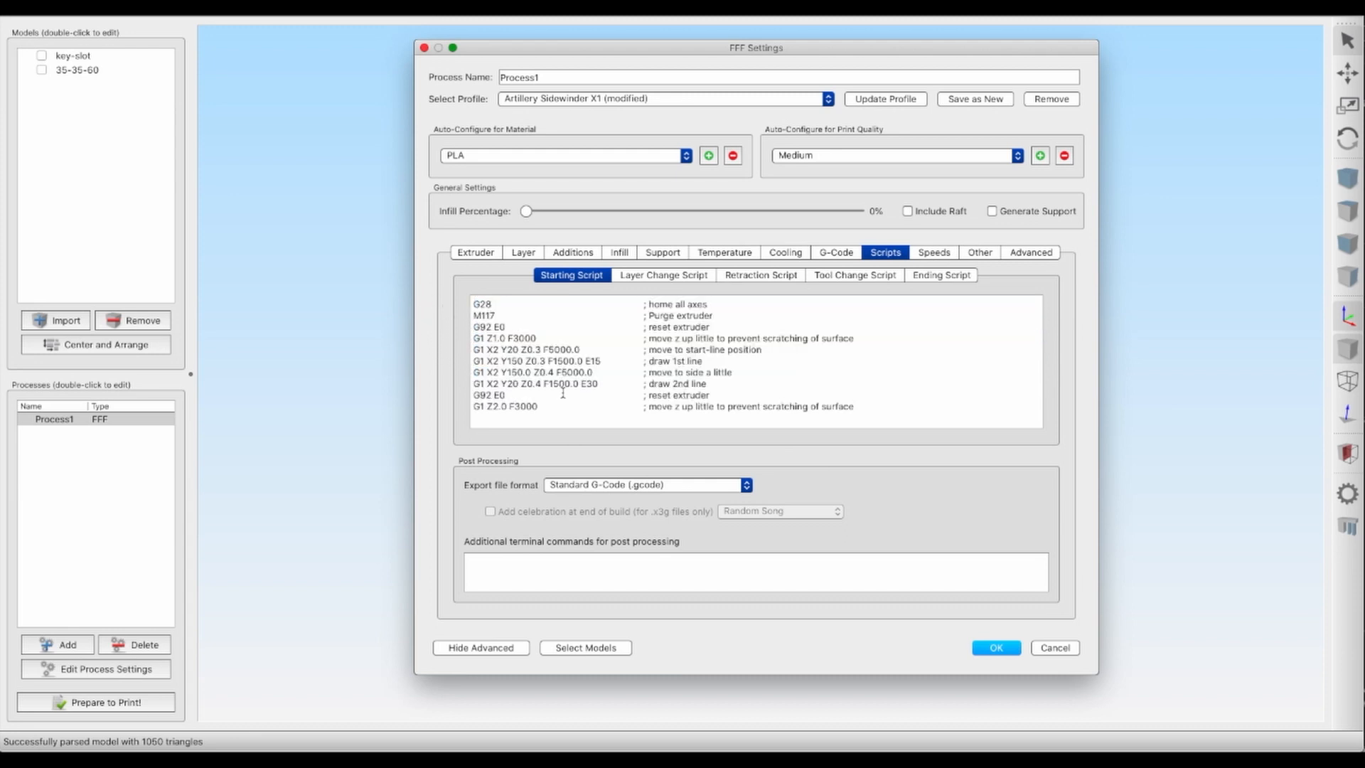
{"action": "left_click", "coordinate": [934, 276]}
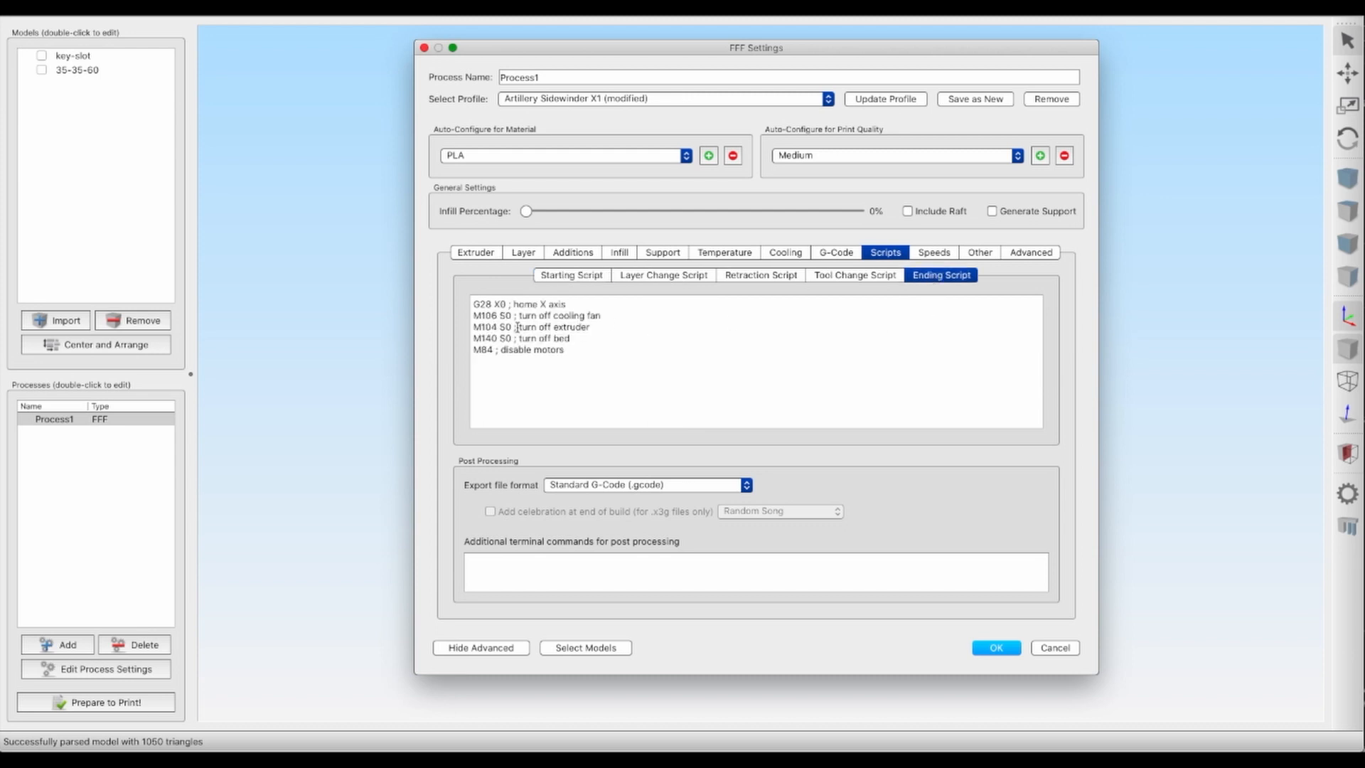
- Set the default printing speed to 60 mm/s and the outline, solid infill and support structure underspeeds to 100%
{"action": "left_click", "coordinate": [936, 254]}
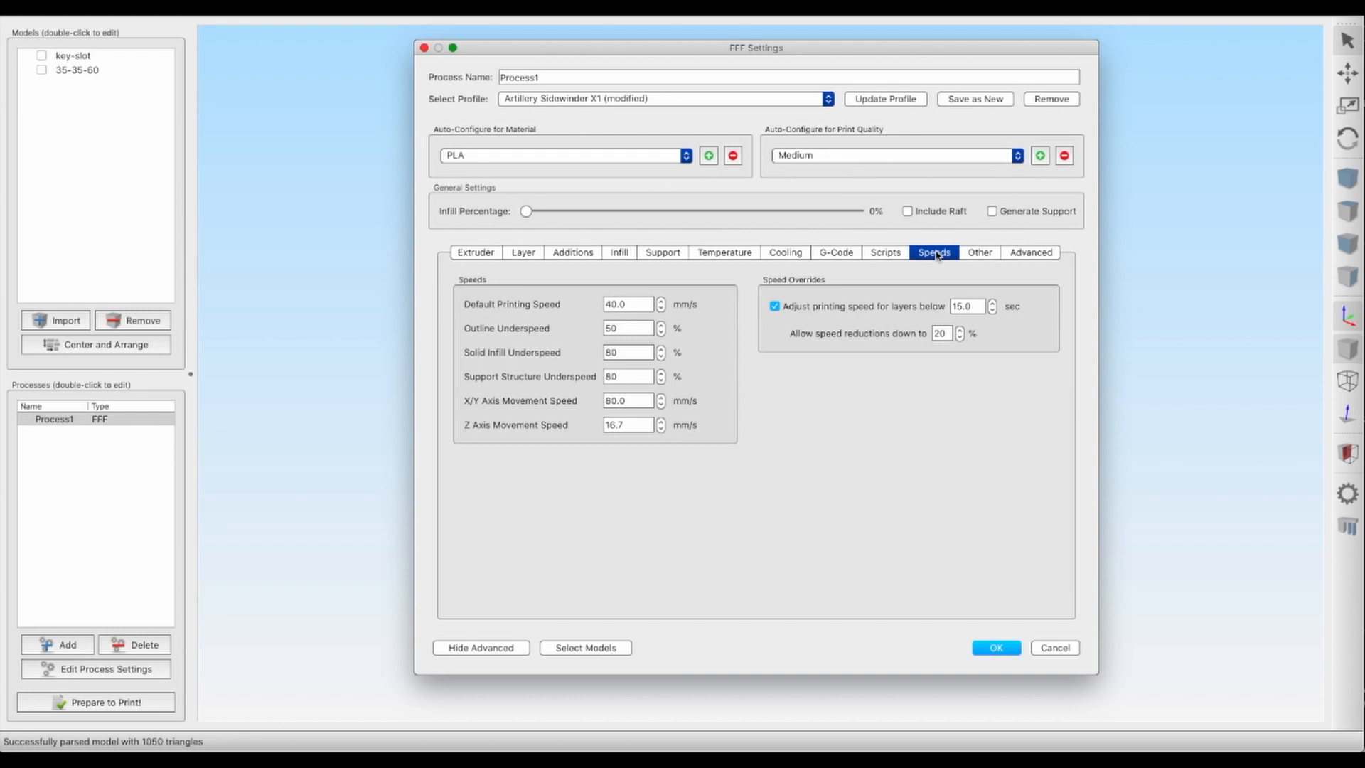
{"action": "double_click", "coordinate": [648, 304]}
{"action": "type", "text": "60"}
{"action": "left_click", "coordinate": [466, 306]}
{"action": "double_click", "coordinate": [633, 327]}
{"action": "double_click", "coordinate": [625, 352]}
{"action": "type", "text": "100"}
{"action": "key", "text": "Tab"}
{"action": "type", "text": "10"}
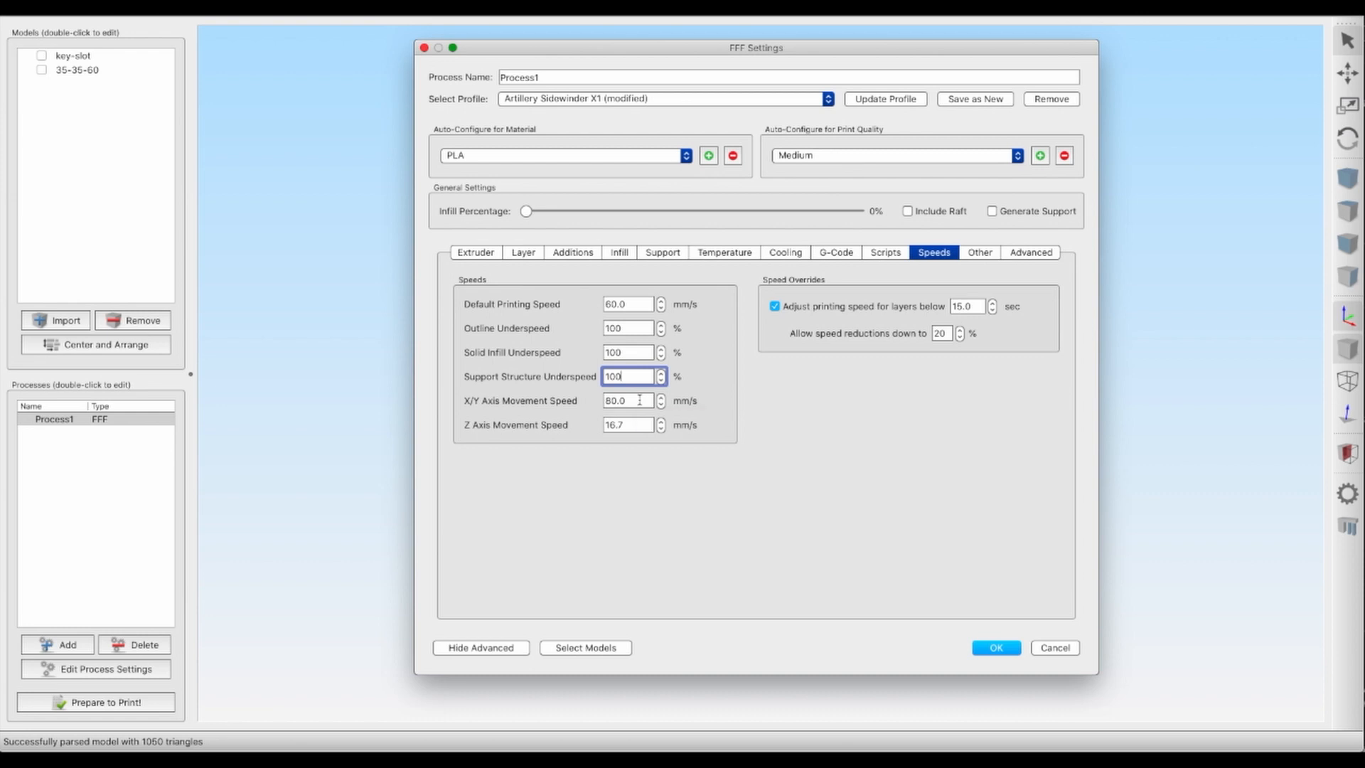
- Set the X/Y axis movement speed to 120 mm/s and disable the printing speed adjustment for short layers
{"action": "key", "text": "Tab"}
{"action": "type", "text": "120"}
{"action": "left_click", "coordinate": [587, 435]}
{"action": "left_click", "coordinate": [775, 307]}
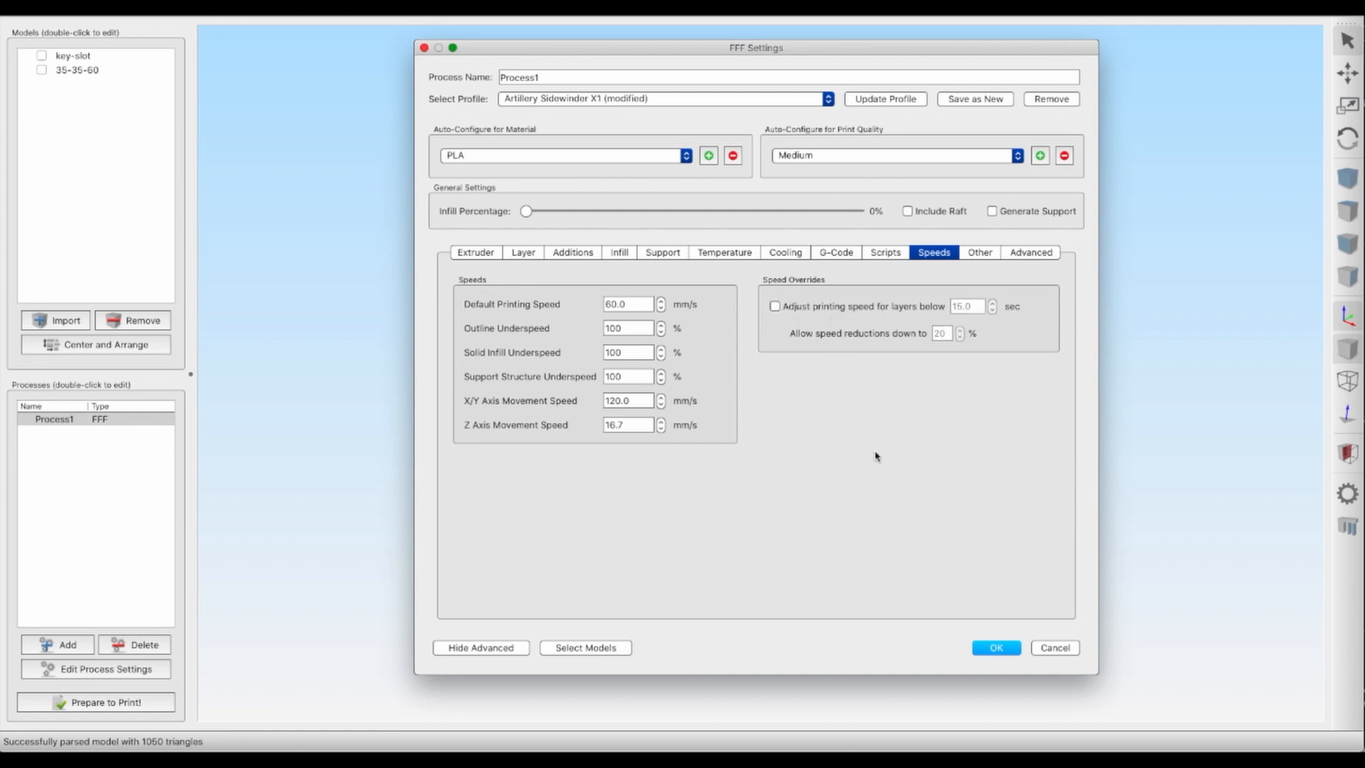
- Check the filament diameter setting, switch to the browser, and read the flow rate guide's section on measuring the filament diameter
{"action": "left_click", "coordinate": [982, 253]}
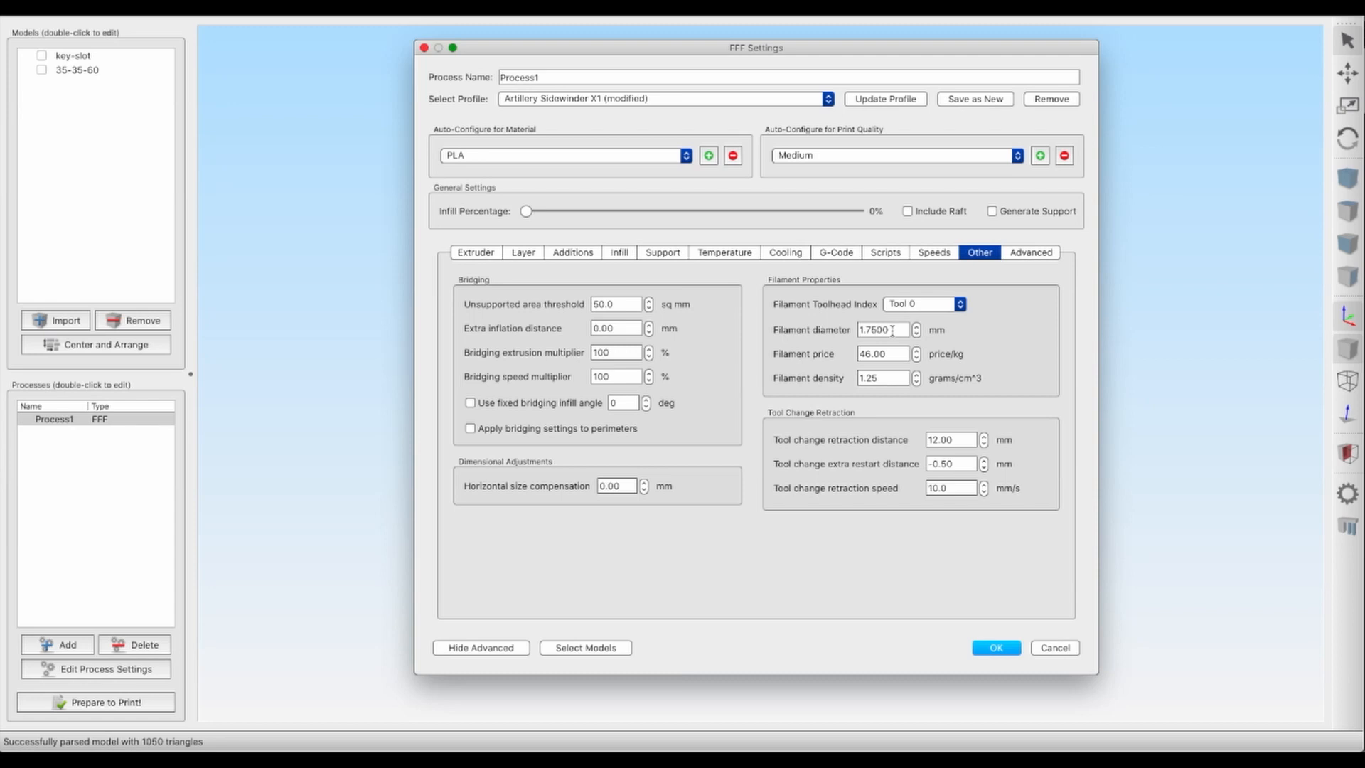
{"action": "key", "text": "super+Tab"}
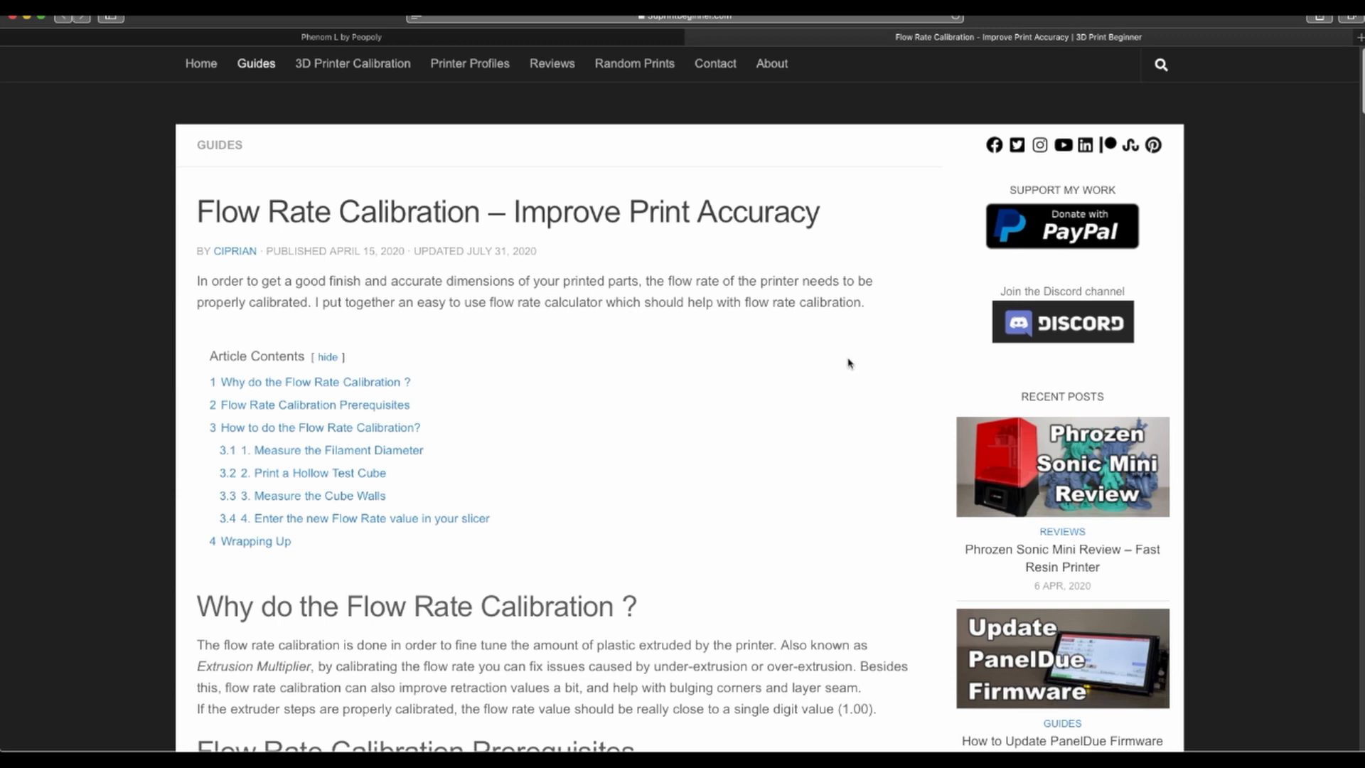
{"action": "scroll", "coordinate": [849, 364], "scroll_direction": "down", "scroll_amount": 10}
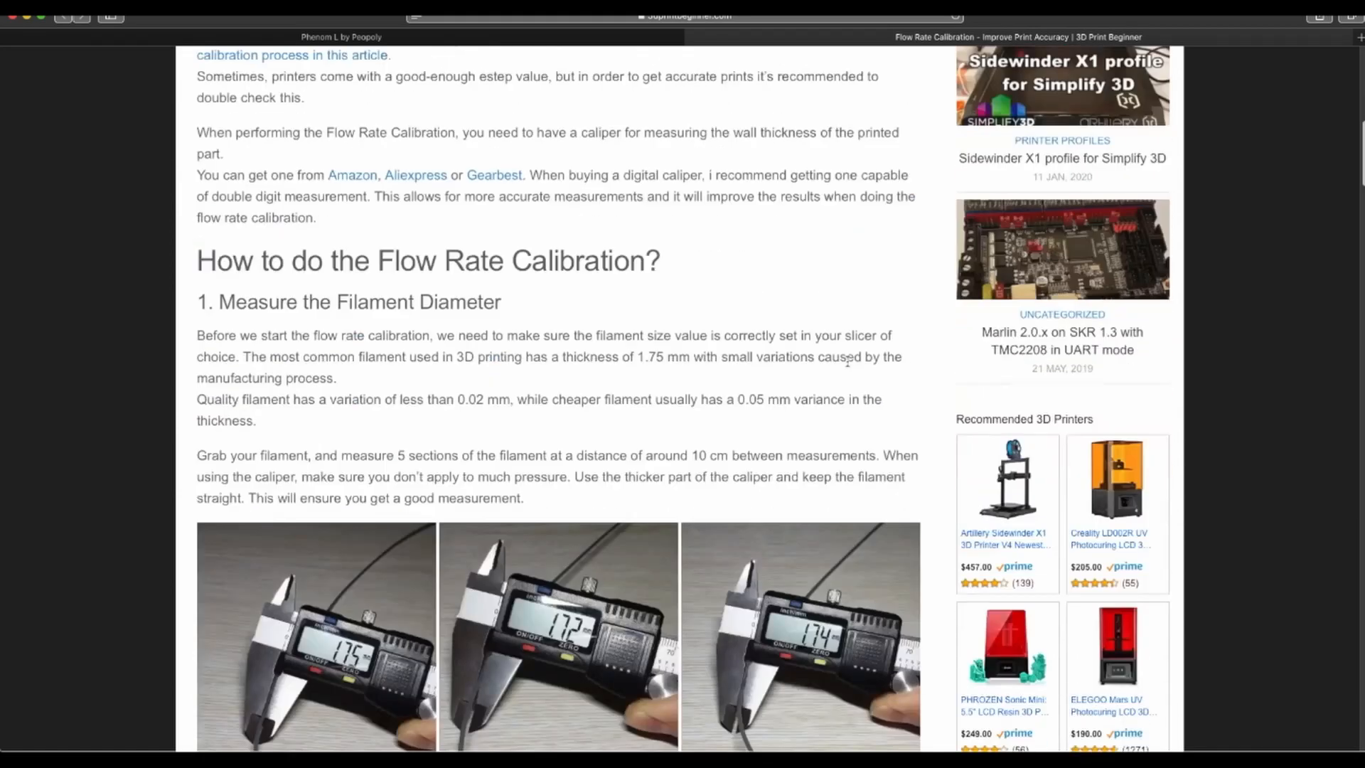
{"action": "scroll", "coordinate": [849, 364], "scroll_direction": "down", "scroll_amount": 3}
{"action": "scroll", "coordinate": [849, 365], "scroll_direction": "up", "scroll_amount": 1}
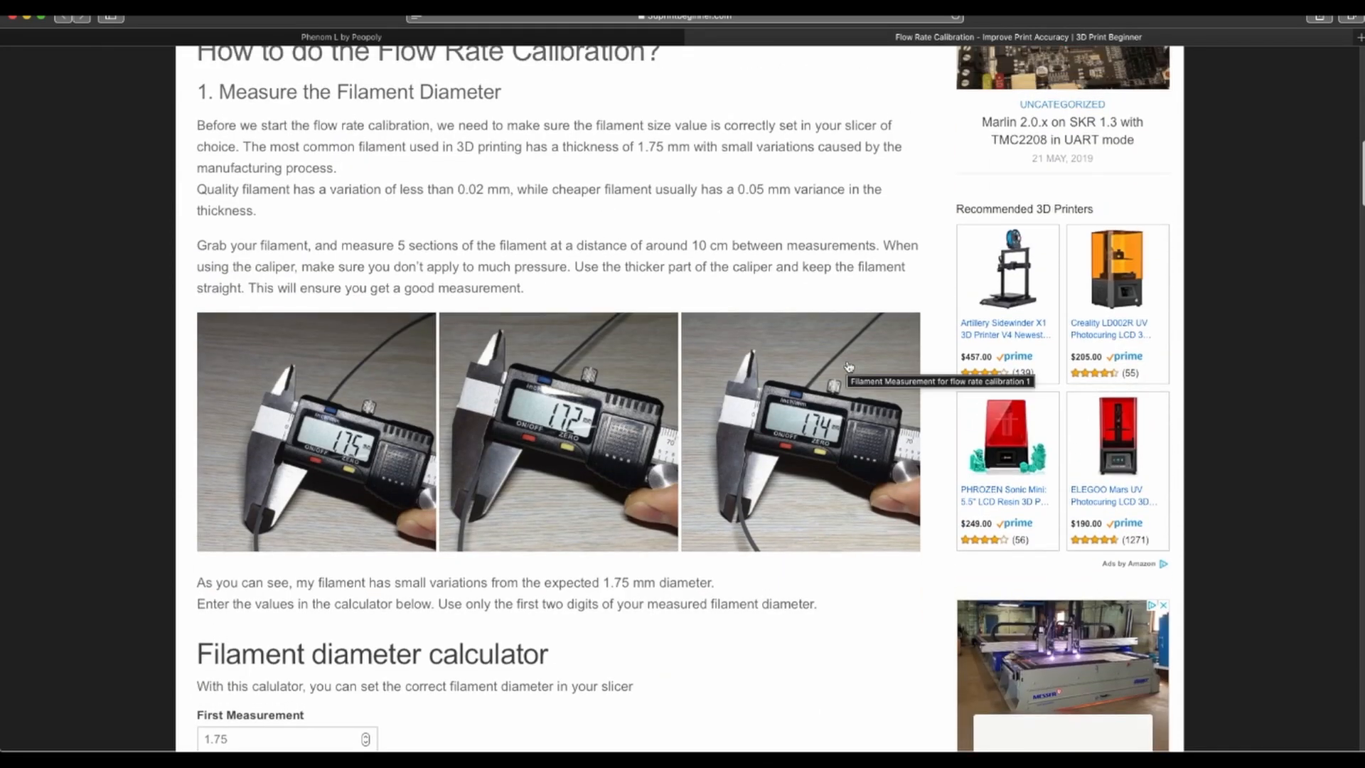
{"action": "scroll", "coordinate": [848, 367], "scroll_direction": "up", "scroll_amount": 1}
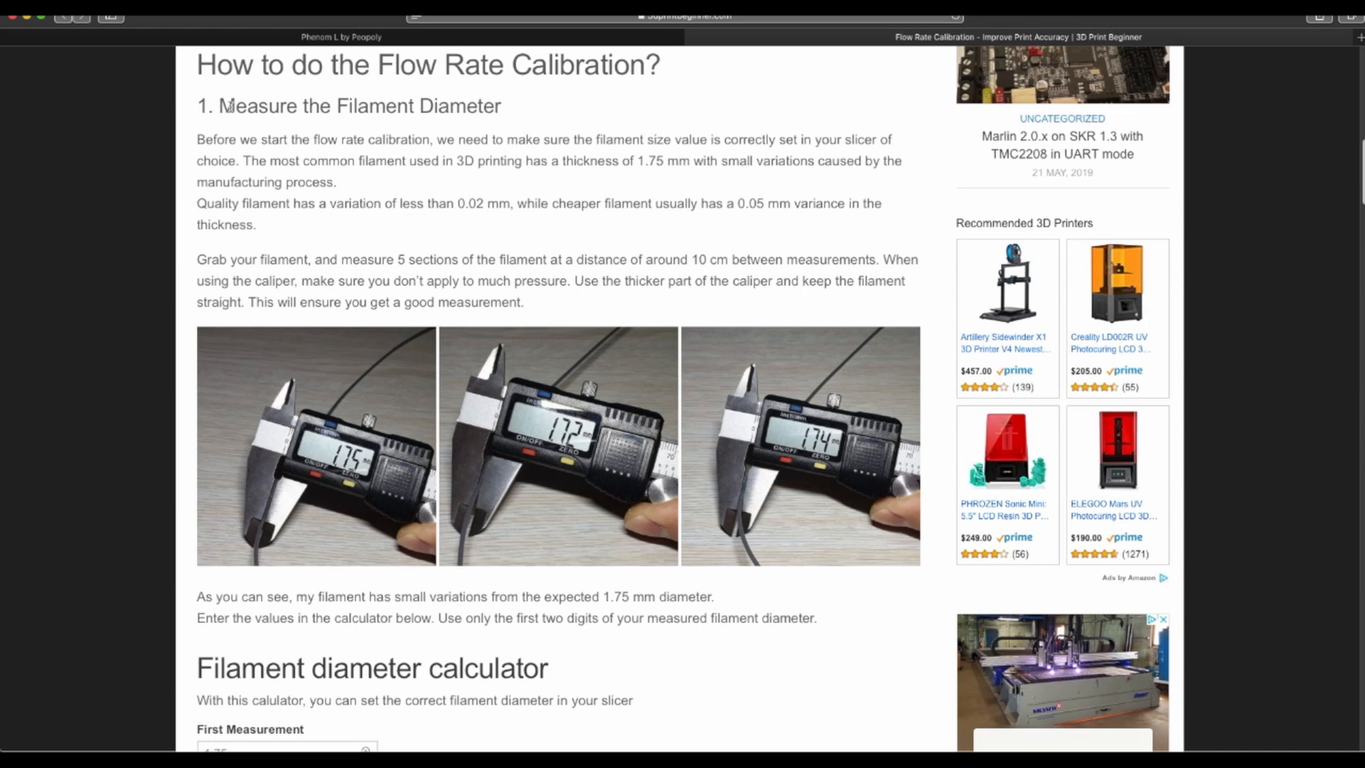
- Read the guide's instructions for measuring five sections of filament and examine the filament diameter calculator
{"action": "left_click_drag", "start_coordinate": [236, 108], "coordinate": [515, 110]}
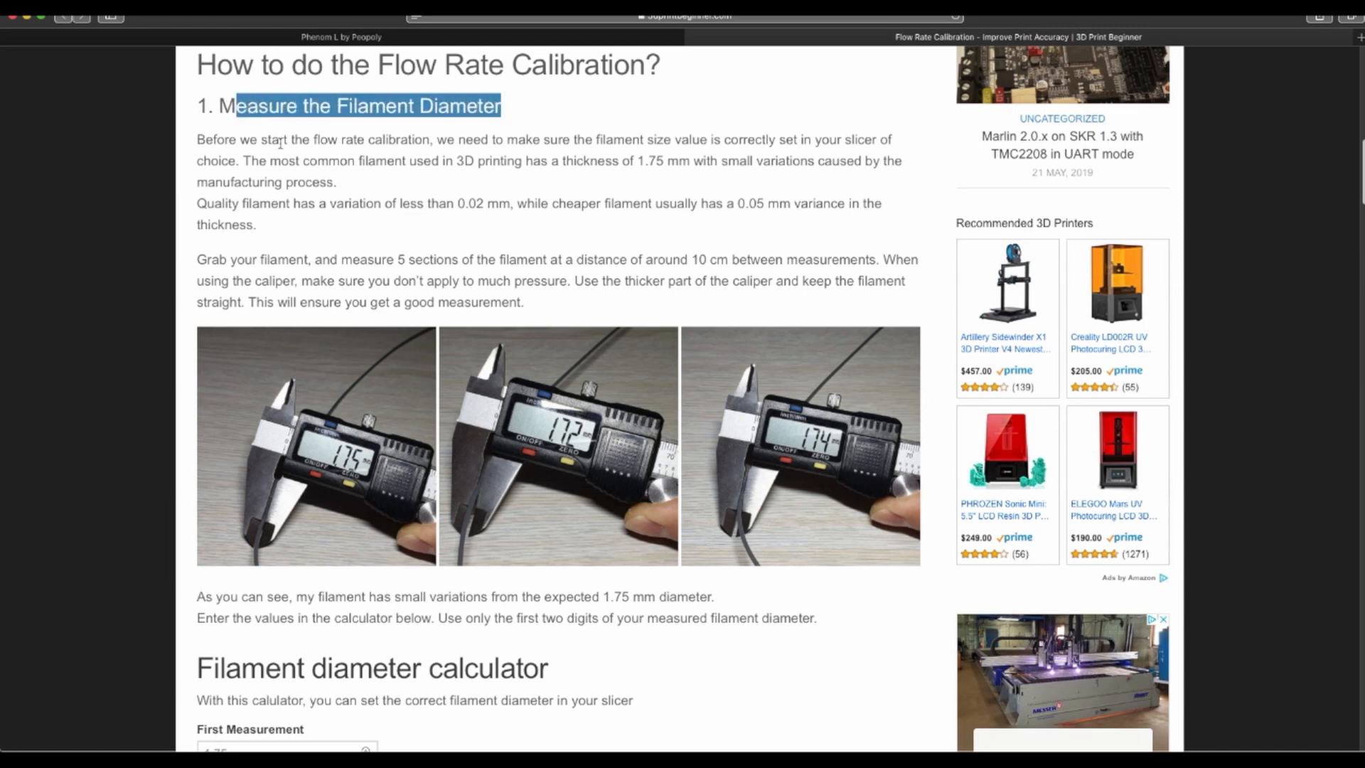
{"action": "left_click_drag", "start_coordinate": [207, 139], "coordinate": [857, 303]}
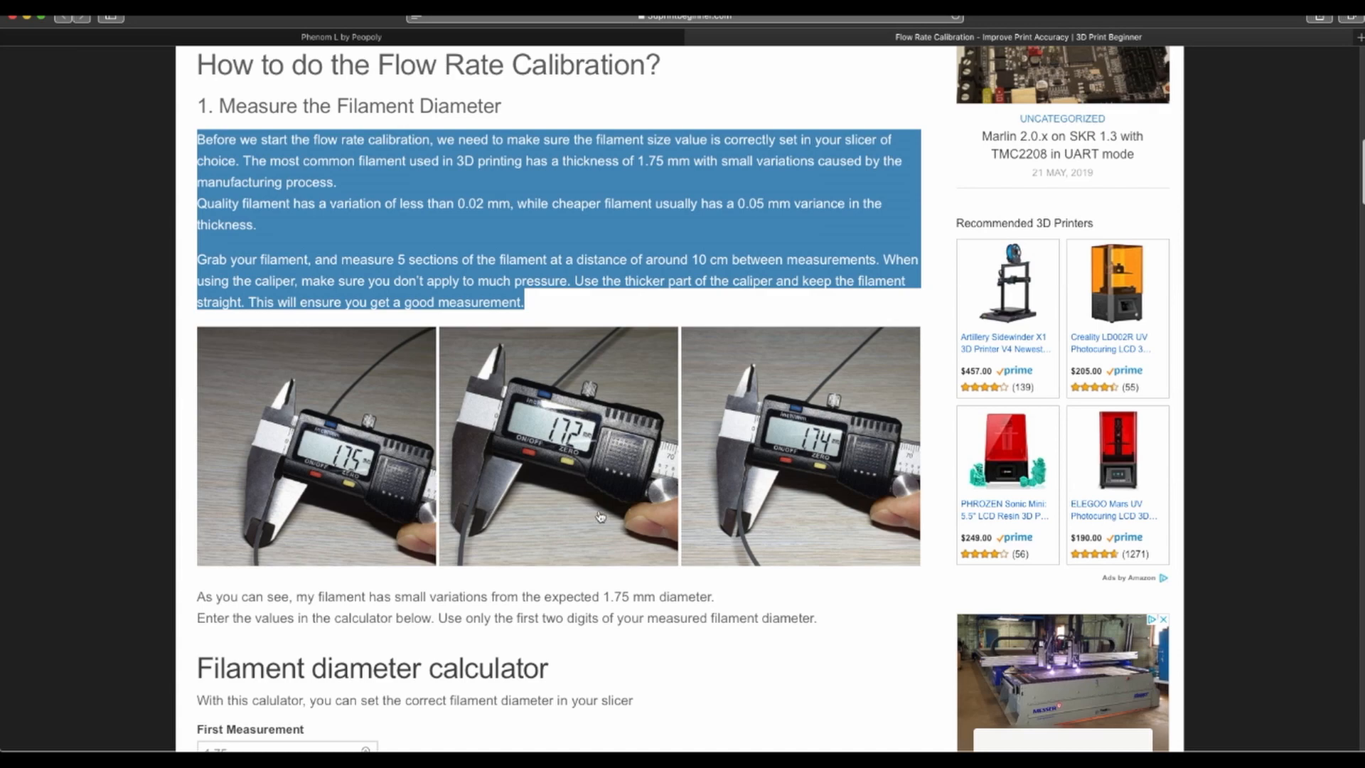
{"action": "scroll", "coordinate": [599, 517], "scroll_direction": "down", "scroll_amount": 6}
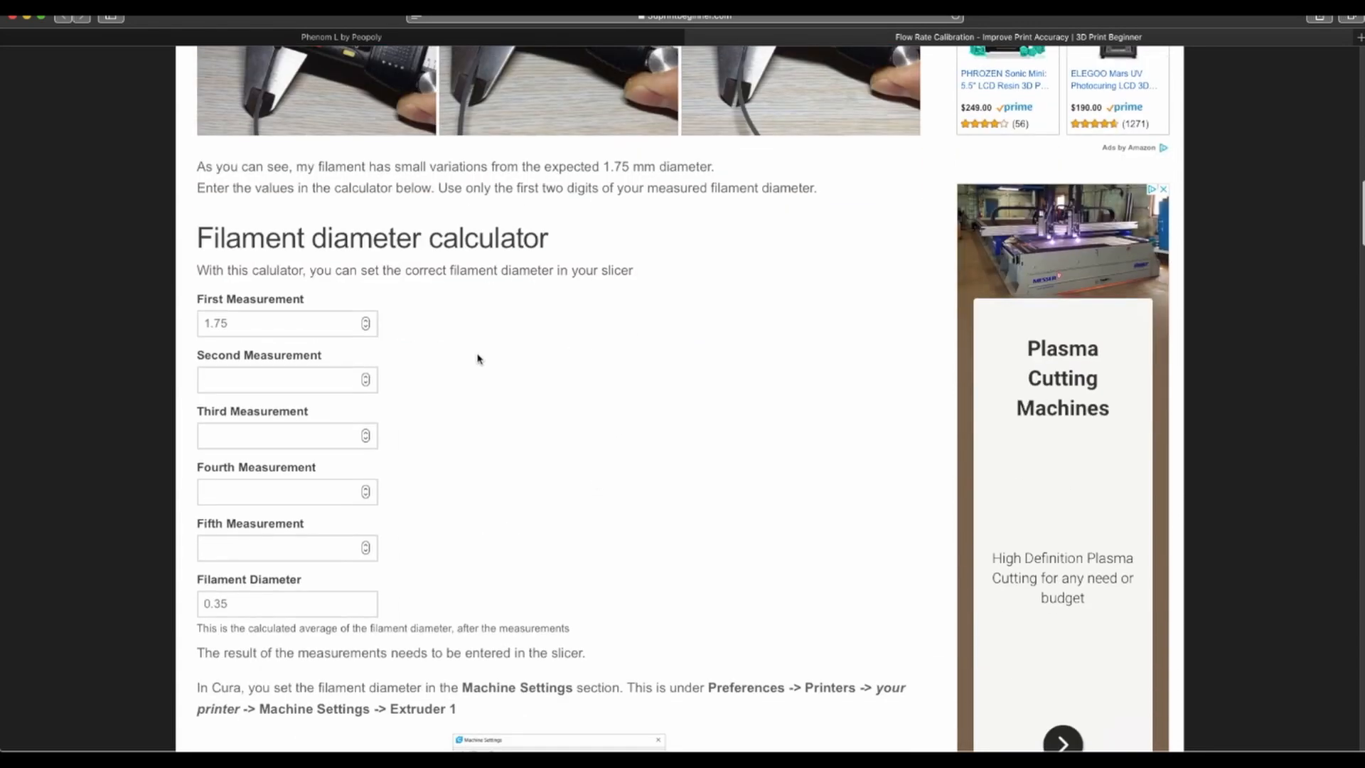
{"action": "scroll", "coordinate": [476, 356], "scroll_direction": "down", "scroll_amount": 1}
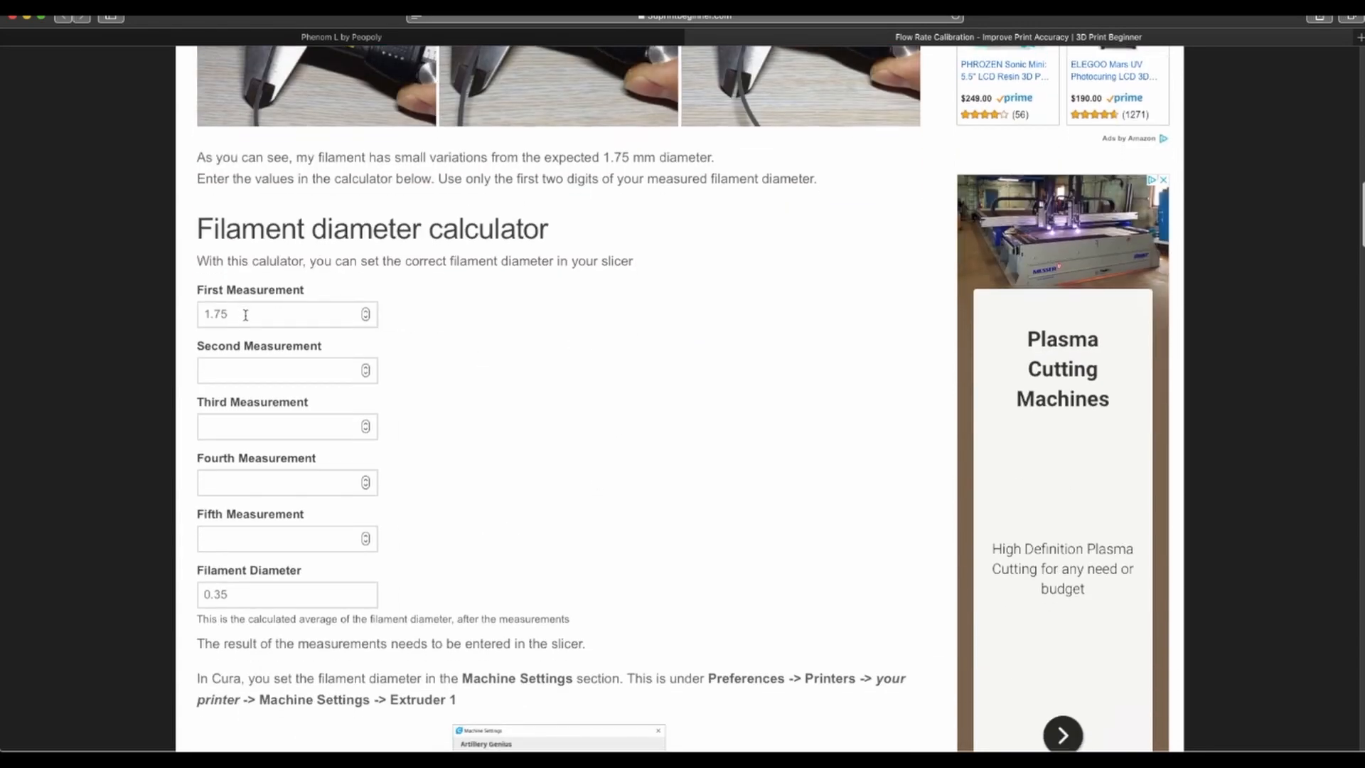
{"action": "scroll", "coordinate": [488, 344], "scroll_direction": "down", "scroll_amount": 1}
{"action": "left_click_drag", "start_coordinate": [257, 583], "coordinate": [192, 578]}
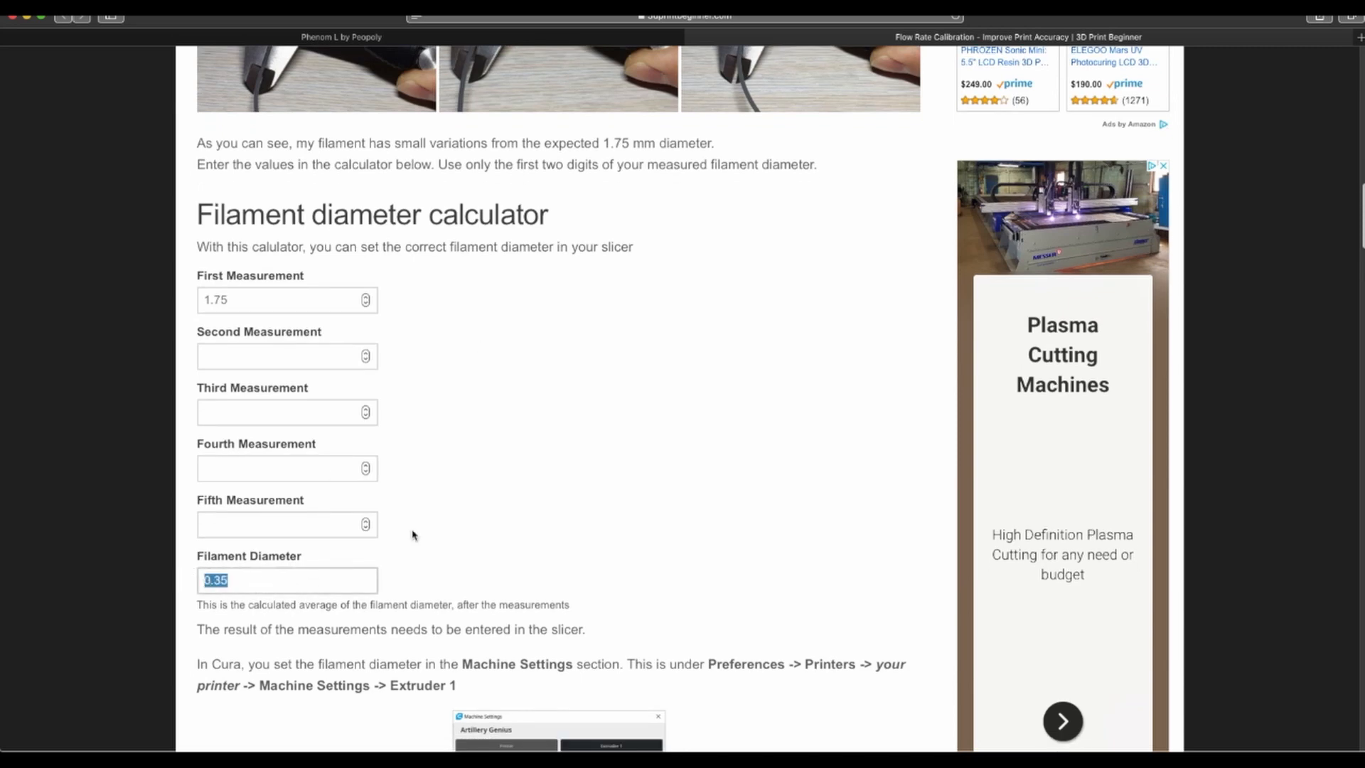
{"action": "scroll", "coordinate": [532, 498], "scroll_direction": "up", "scroll_amount": 3}
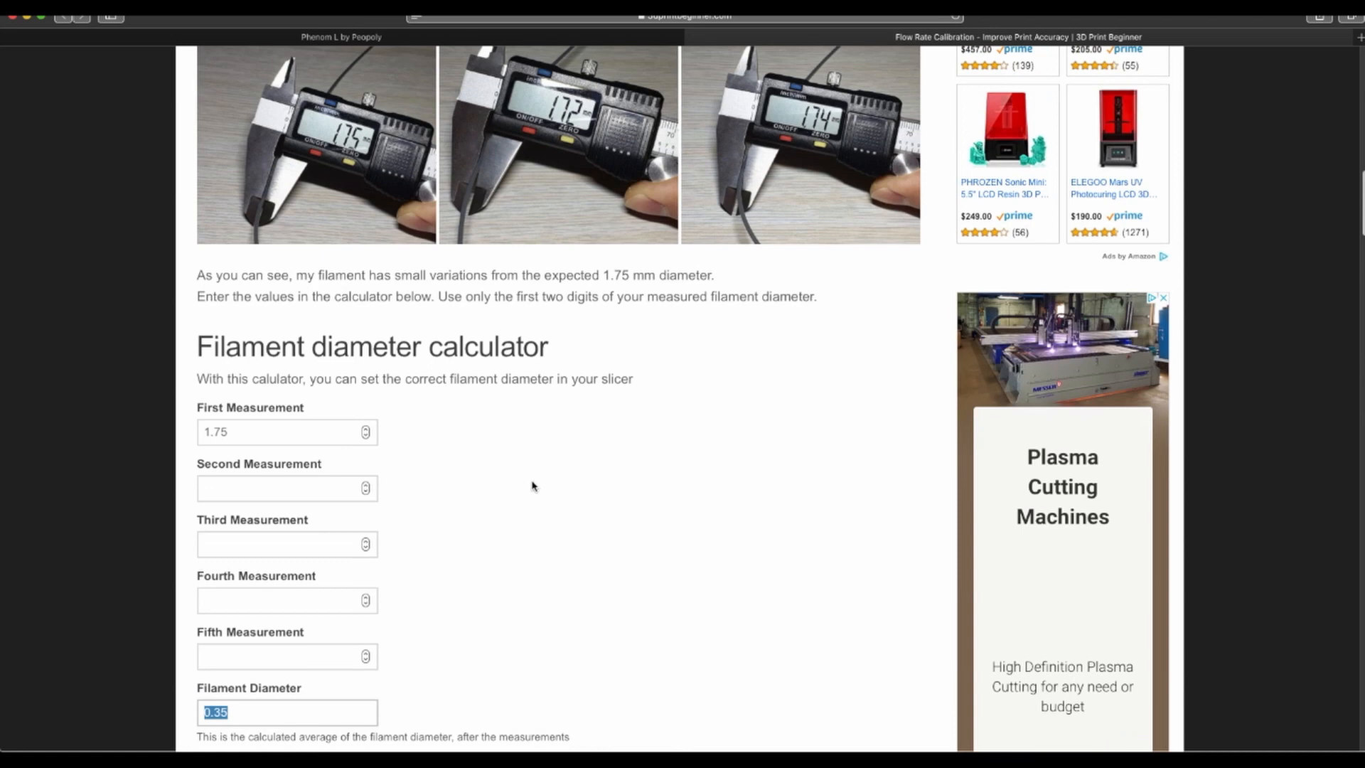
{"action": "scroll", "coordinate": [509, 520], "scroll_direction": "down", "scroll_amount": 2}
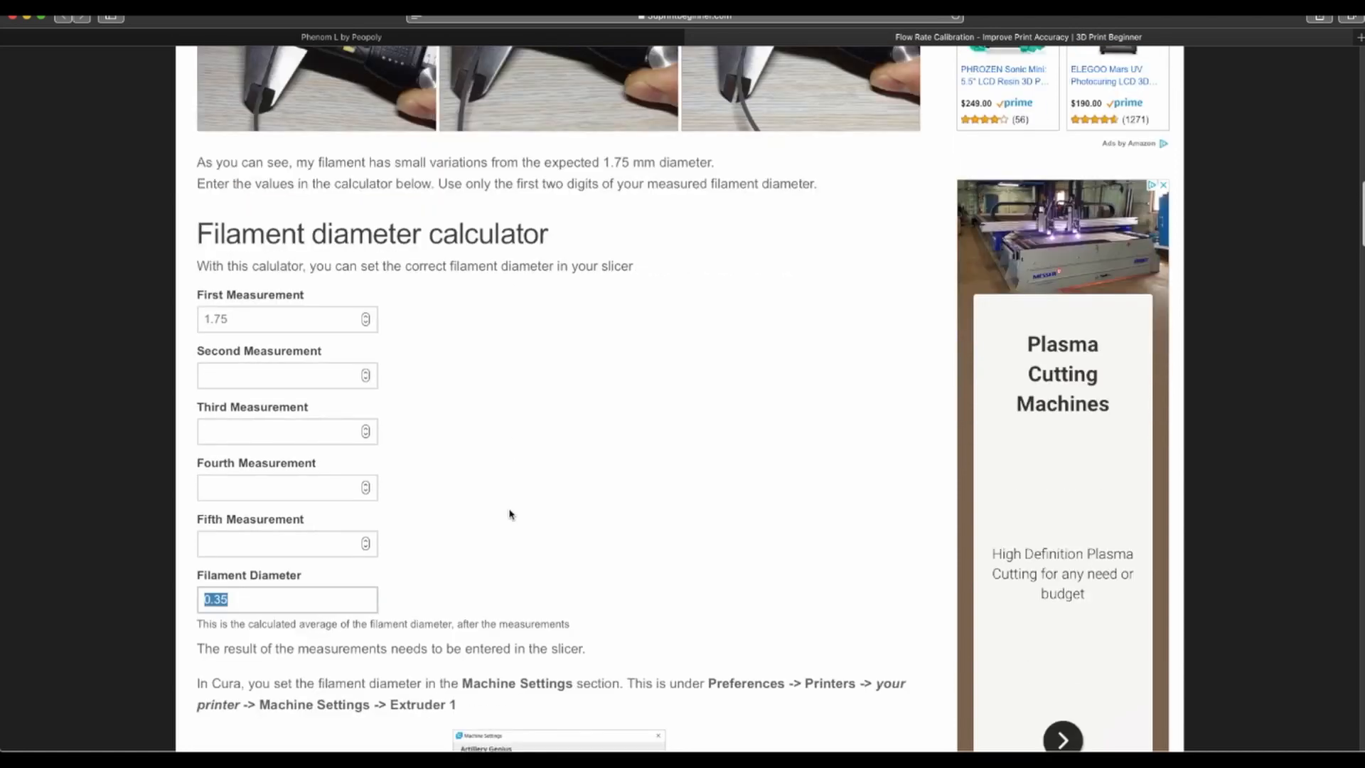
- Enter the measurements 1.69, 1.68, 1.68, 1.70 and 1.70 in the filament diameter calculator and select the calculated average
{"action": "left_click", "coordinate": [266, 322]}
{"action": "left_click_drag", "start_coordinate": [266, 322], "coordinate": [196, 322]}
{"action": "type", "text": "1.69"}
{"action": "key", "text": "Tab"}
{"action": "type", "text": "1.68"}
{"action": "key", "text": "Tab"}
{"action": "type", "text": "1.68"}
{"action": "key", "text": "Tab"}
{"action": "type", "text": "1.70"}
{"action": "key", "text": "Tab"}
{"action": "type", "text": "1.70"}
{"action": "left_click", "coordinate": [270, 600]}
{"action": "left_click_drag", "start_coordinate": [238, 602], "coordinate": [209, 601]}
- Switch back to Simplify3D, set the filament diameter to 1.69 mm, update the Artillery Sidewinder X1 profile and confirm the settings
{"action": "key", "text": "super+Tab"}
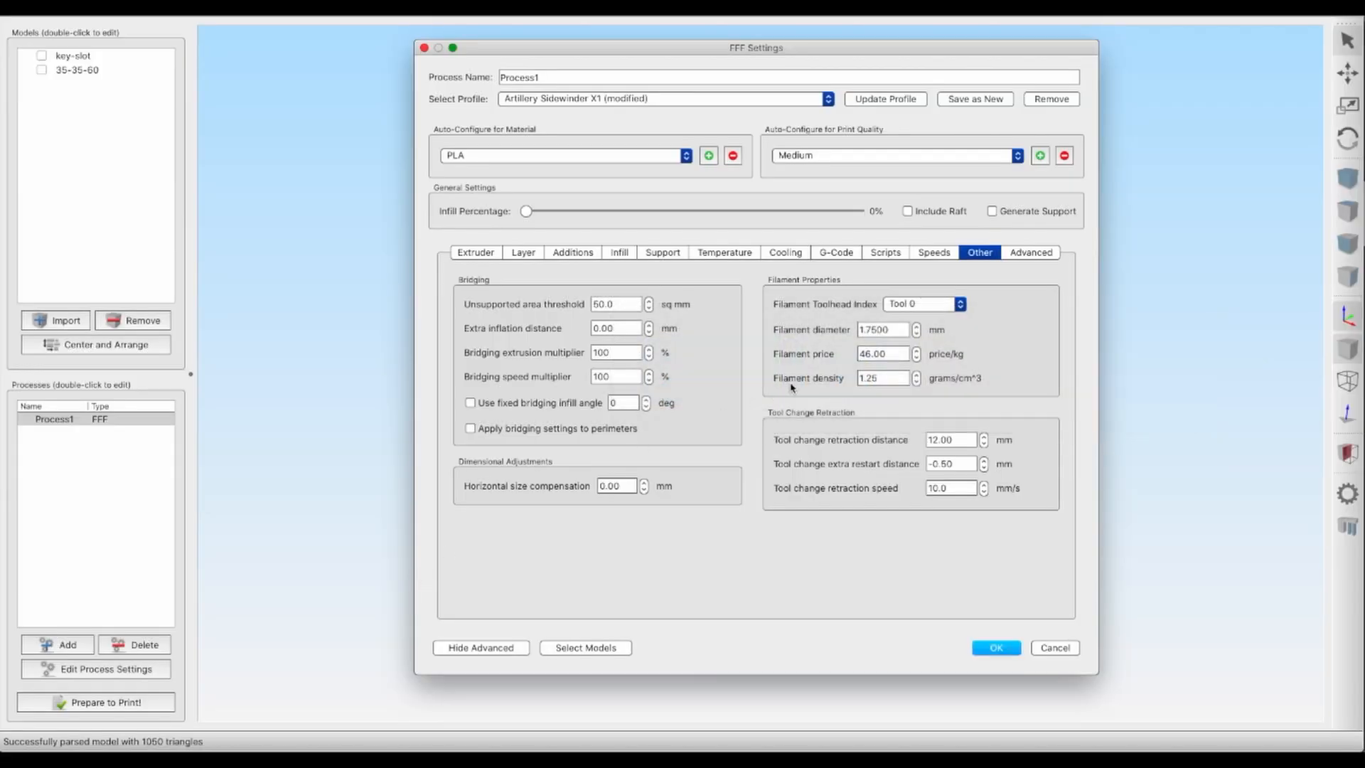
{"action": "left_click_drag", "start_coordinate": [893, 330], "coordinate": [850, 336]}
{"action": "type", "text": "1"}
{"action": "left_click", "coordinate": [881, 100]}
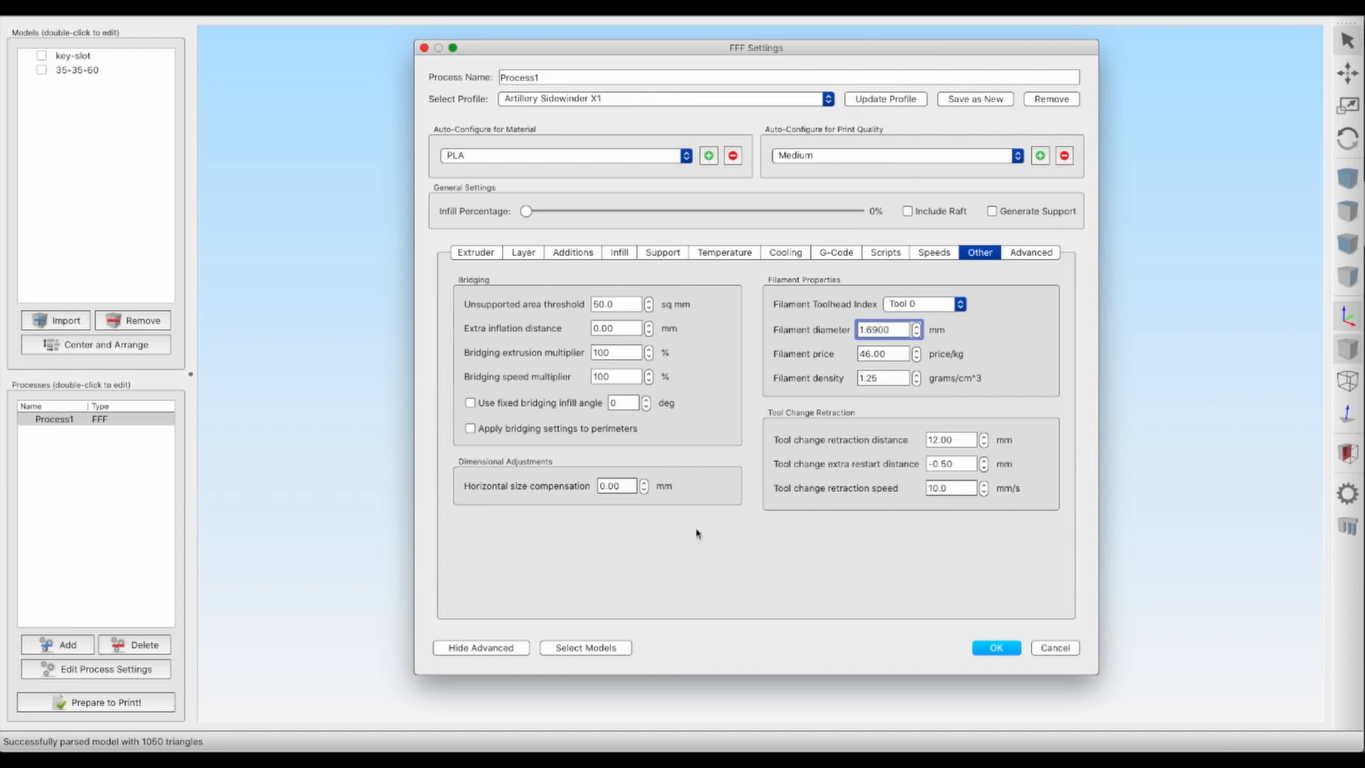
{"action": "left_click", "coordinate": [996, 648]}
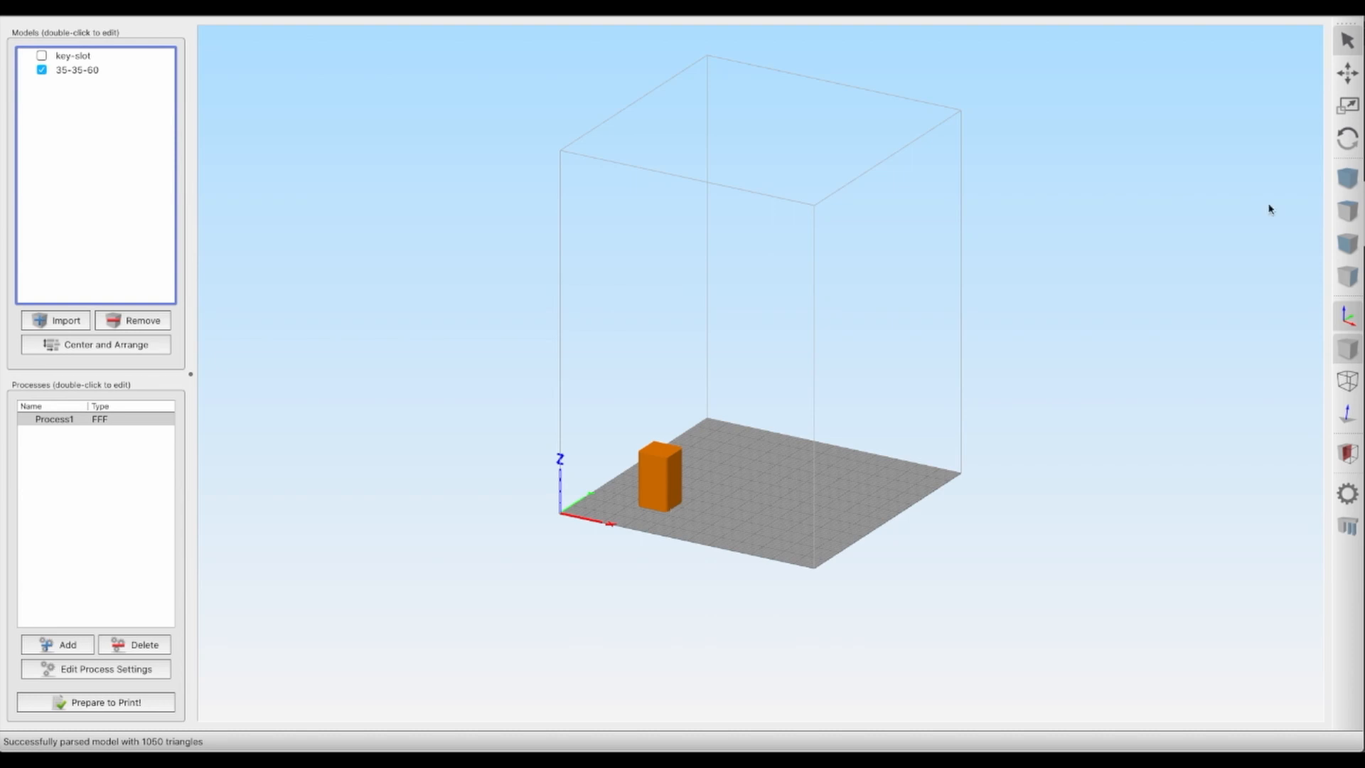
- Rotate the 35-35-60 model 45 degrees about the Z axis
{"action": "left_click", "coordinate": [1348, 212]}
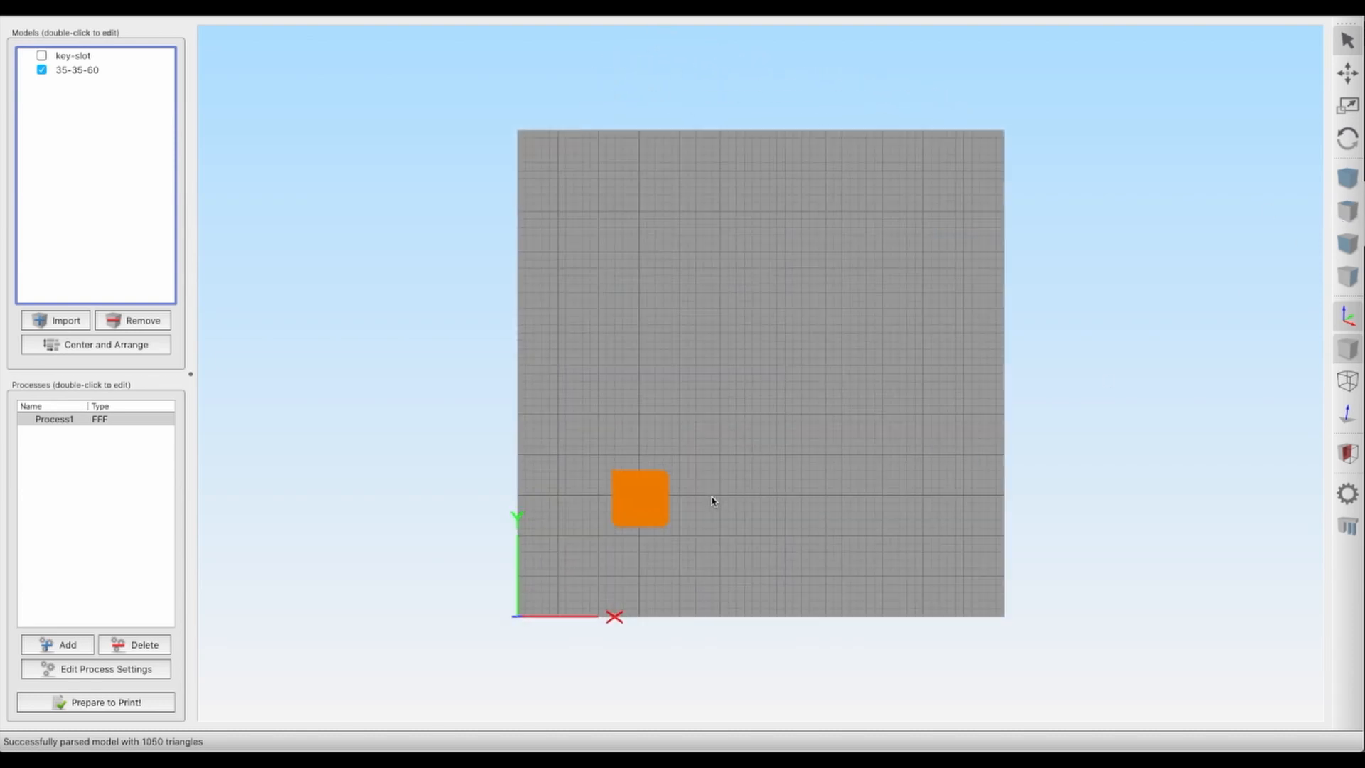
{"action": "left_click", "coordinate": [627, 515]}
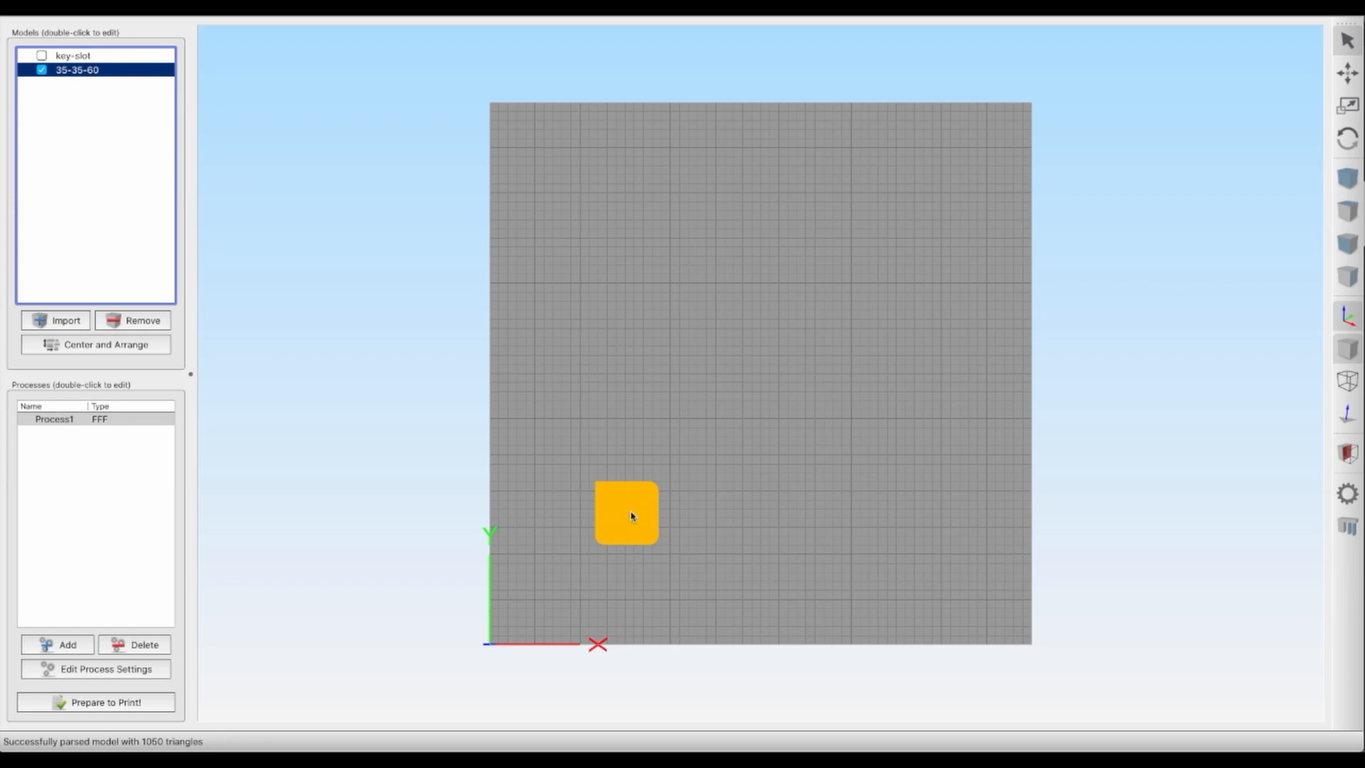
{"action": "scroll", "coordinate": [631, 513], "scroll_direction": "down", "scroll_amount": 1}
{"action": "scroll", "coordinate": [619, 539], "scroll_direction": "up", "scroll_amount": 3}
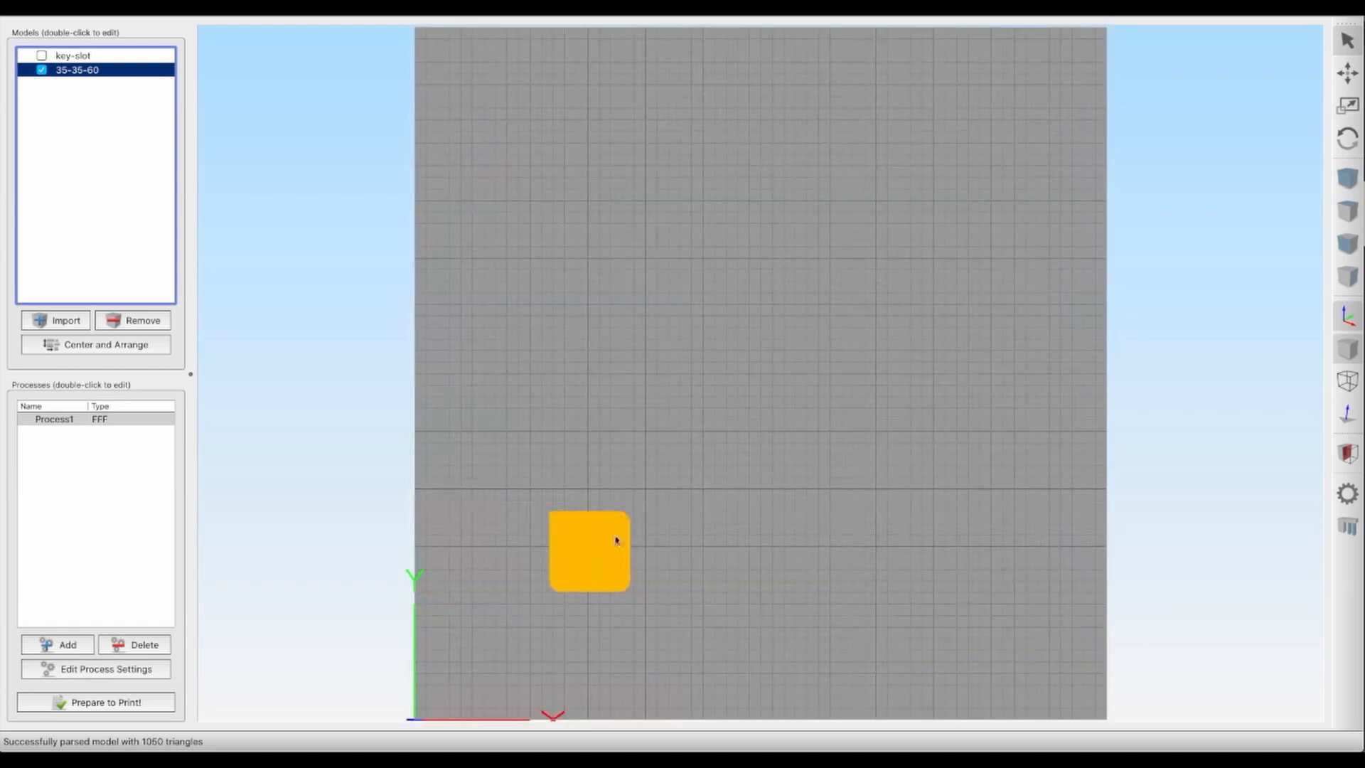
{"action": "double_click", "coordinate": [606, 549]}
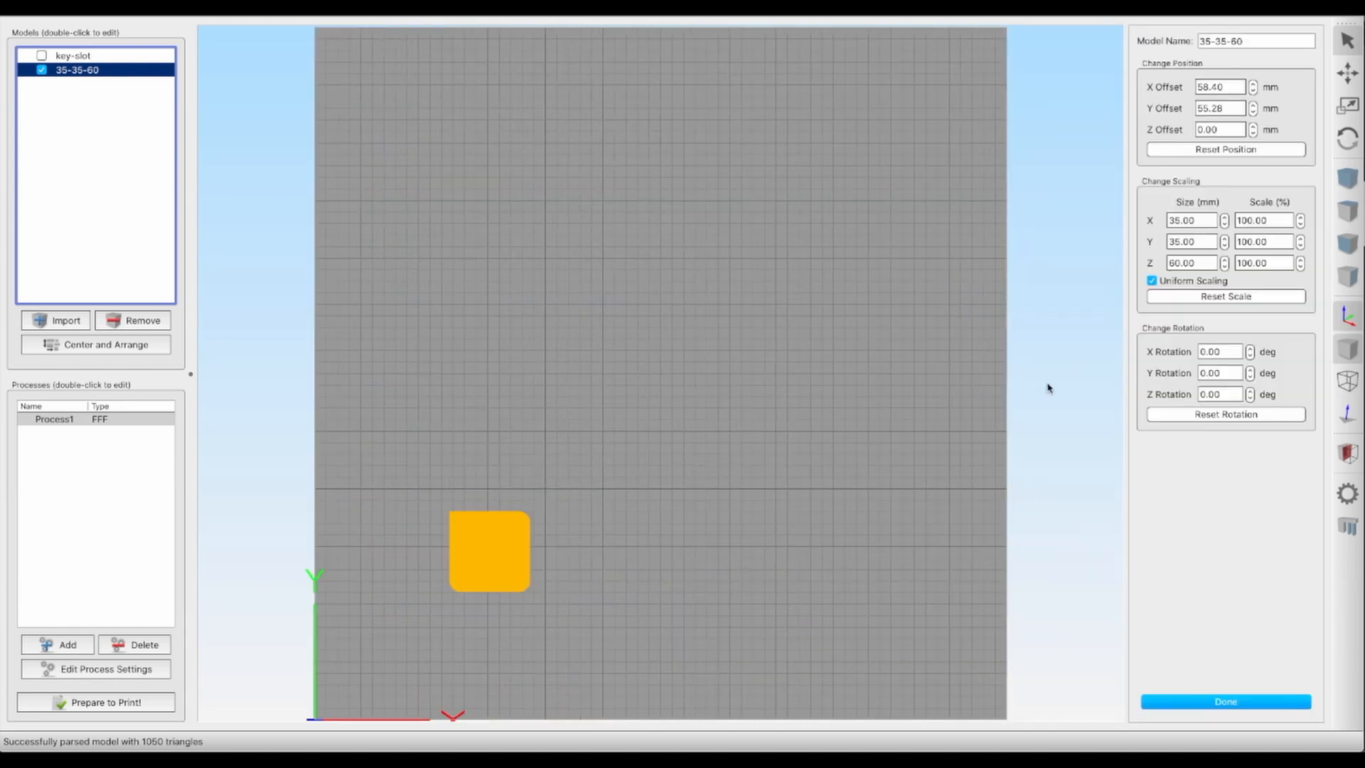
{"action": "left_click_drag", "start_coordinate": [1220, 396], "coordinate": [1192, 398]}
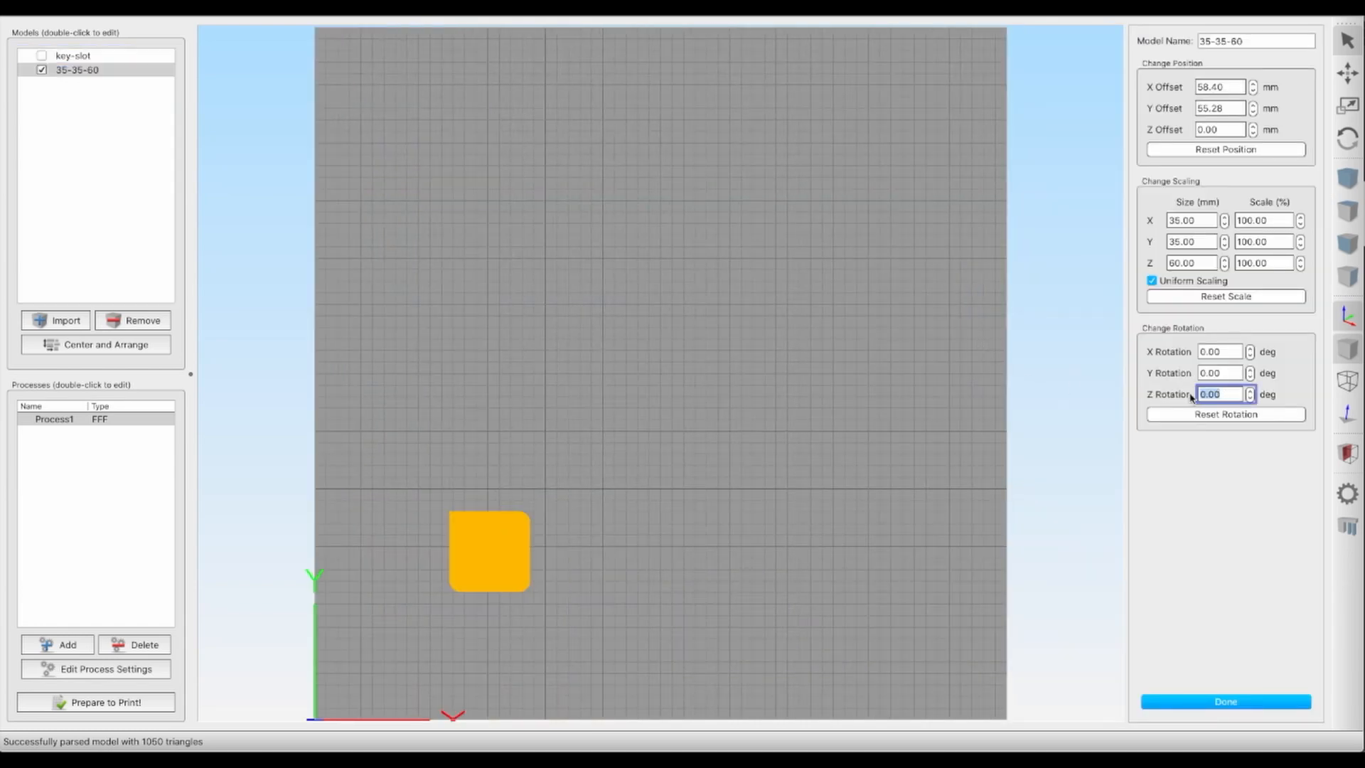
{"action": "type", "text": "45"}
{"action": "key", "text": "Return"}
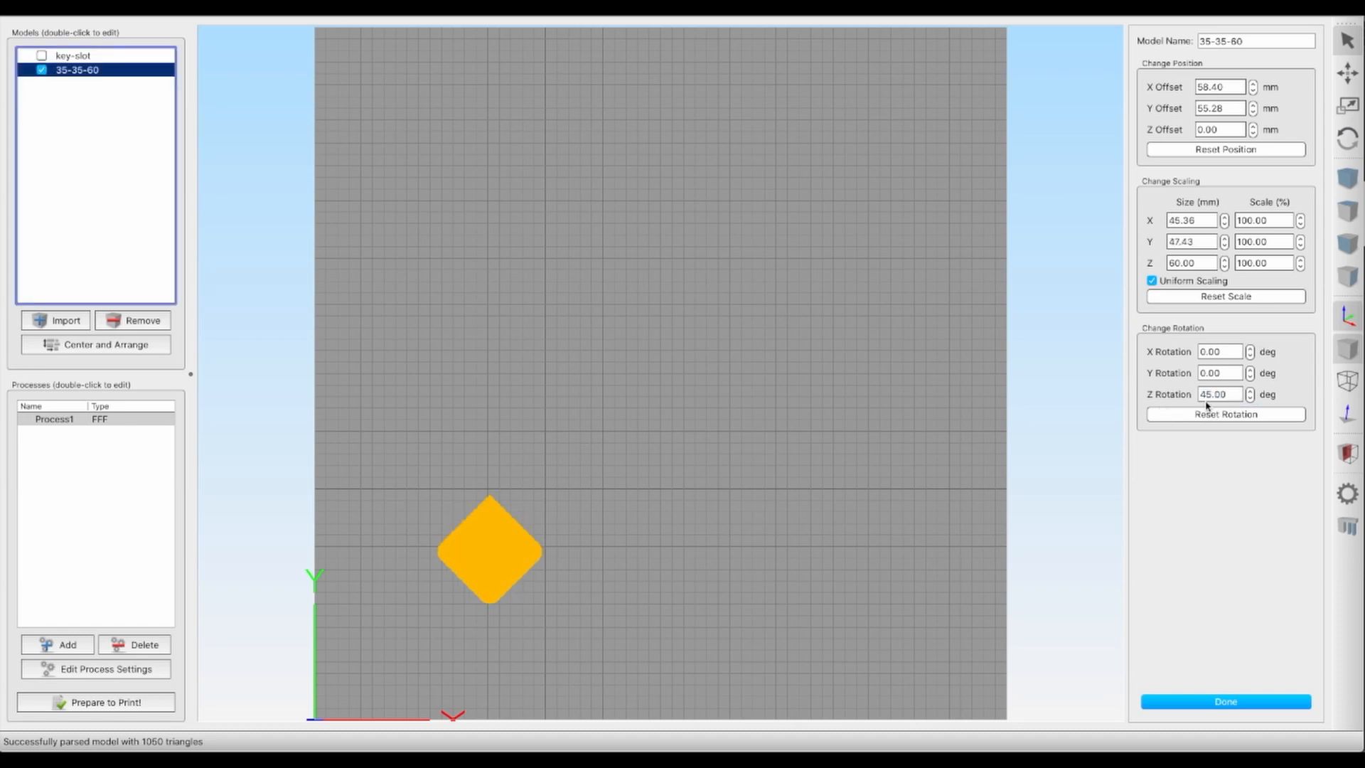
{"action": "left_click", "coordinate": [1225, 702]}
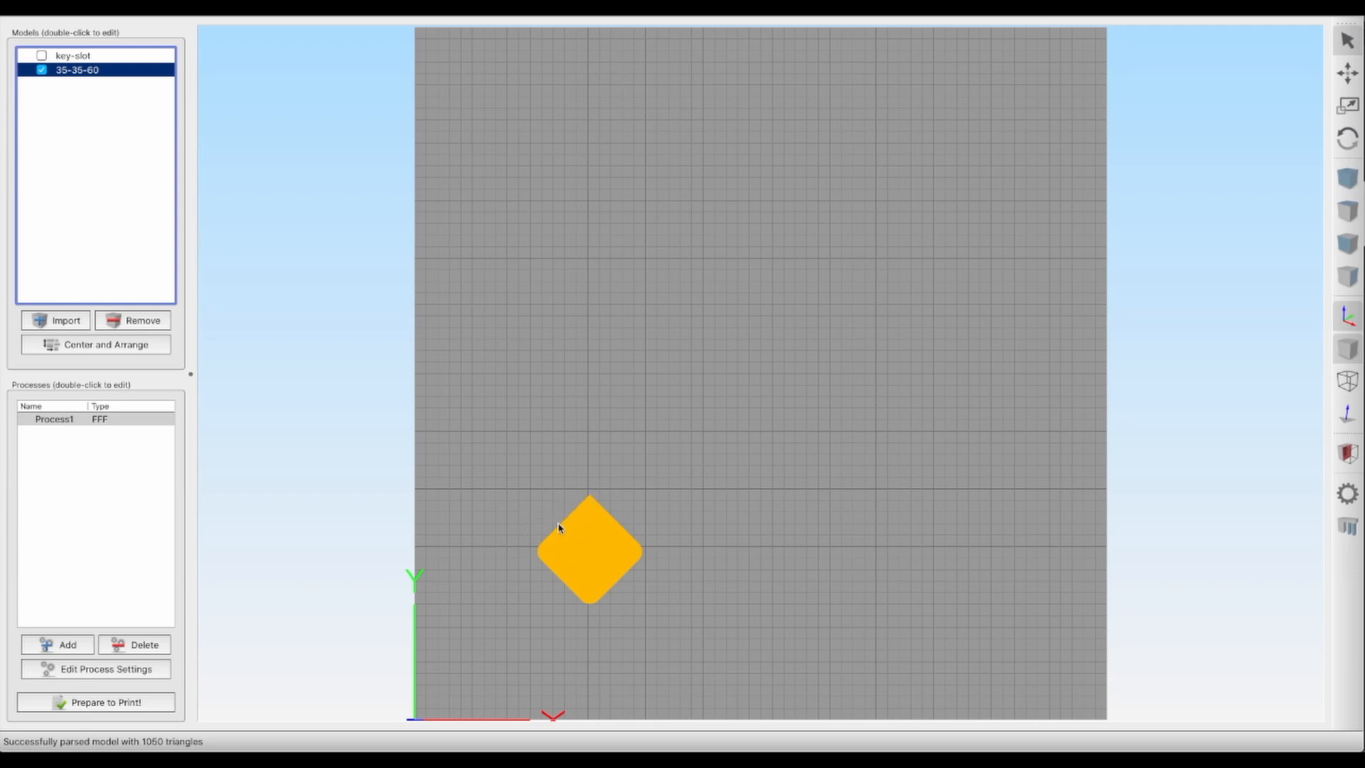
- Prepare the rotated 35-35-60 model for printing
{"action": "left_click", "coordinate": [589, 607]}
{"action": "left_click_drag", "start_coordinate": [627, 562], "coordinate": [627, 505]}
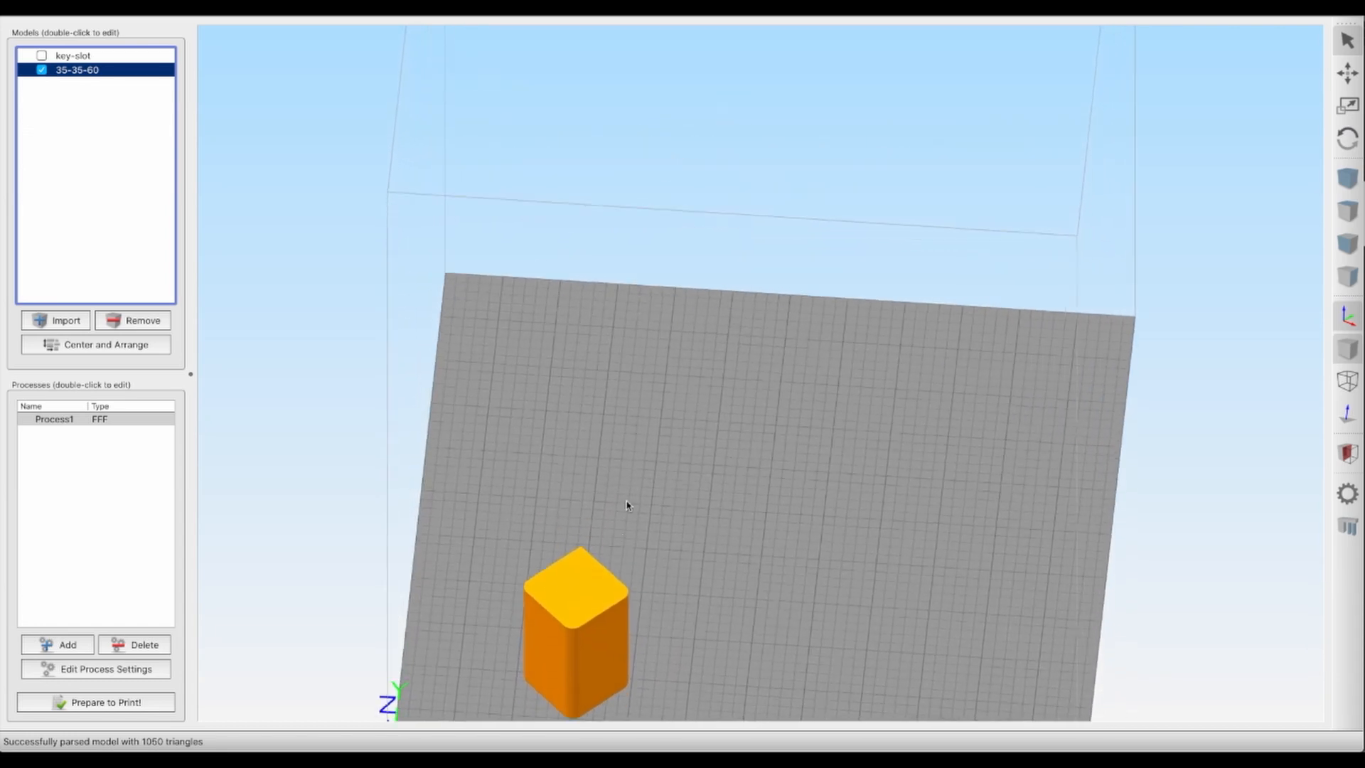
{"action": "right_click_drag", "start_coordinate": [626, 501], "coordinate": [760, 238]}
{"action": "scroll", "coordinate": [690, 344], "scroll_direction": "up", "scroll_amount": 10}
{"action": "right_click_drag", "start_coordinate": [690, 342], "coordinate": [916, 400]}
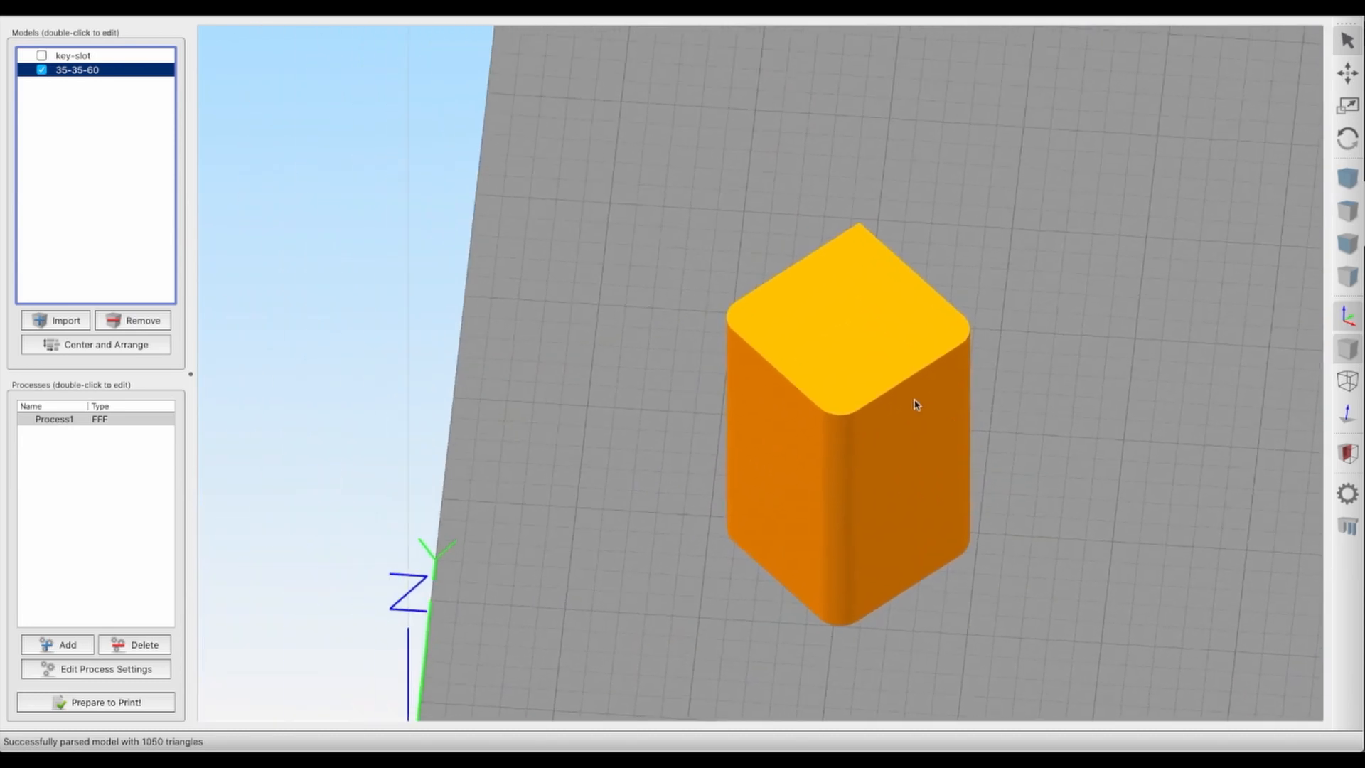
{"action": "left_click", "coordinate": [117, 702]}
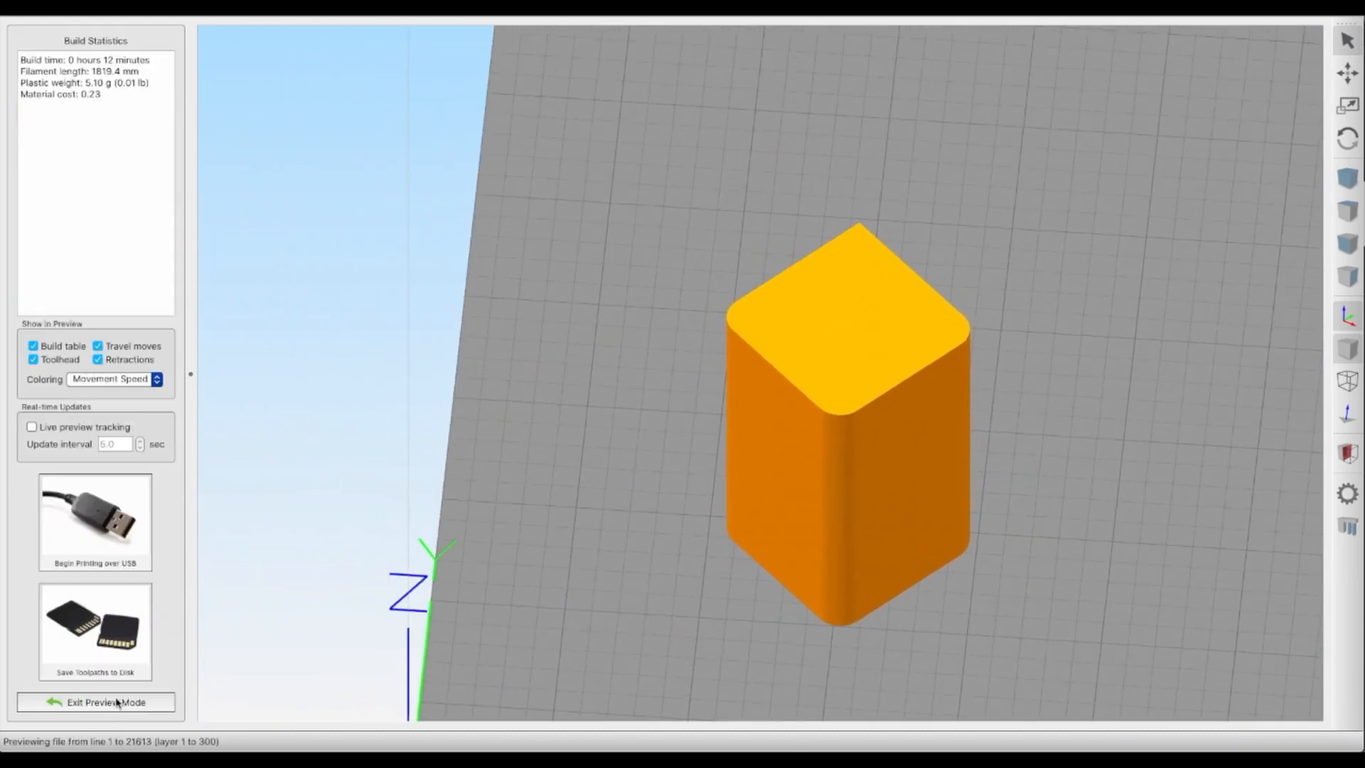
- Examine the model's toolpath preview at layer 1, then extend the displayed range to layers 35 and 111
{"action": "scroll", "coordinate": [752, 471], "scroll_direction": "up", "scroll_amount": 5}
{"action": "right_click_drag", "start_coordinate": [759, 469], "coordinate": [527, 370]}
{"action": "left_click_drag", "start_coordinate": [620, 448], "coordinate": [672, 435]}
{"action": "left_click_drag", "start_coordinate": [624, 690], "coordinate": [541, 691]}
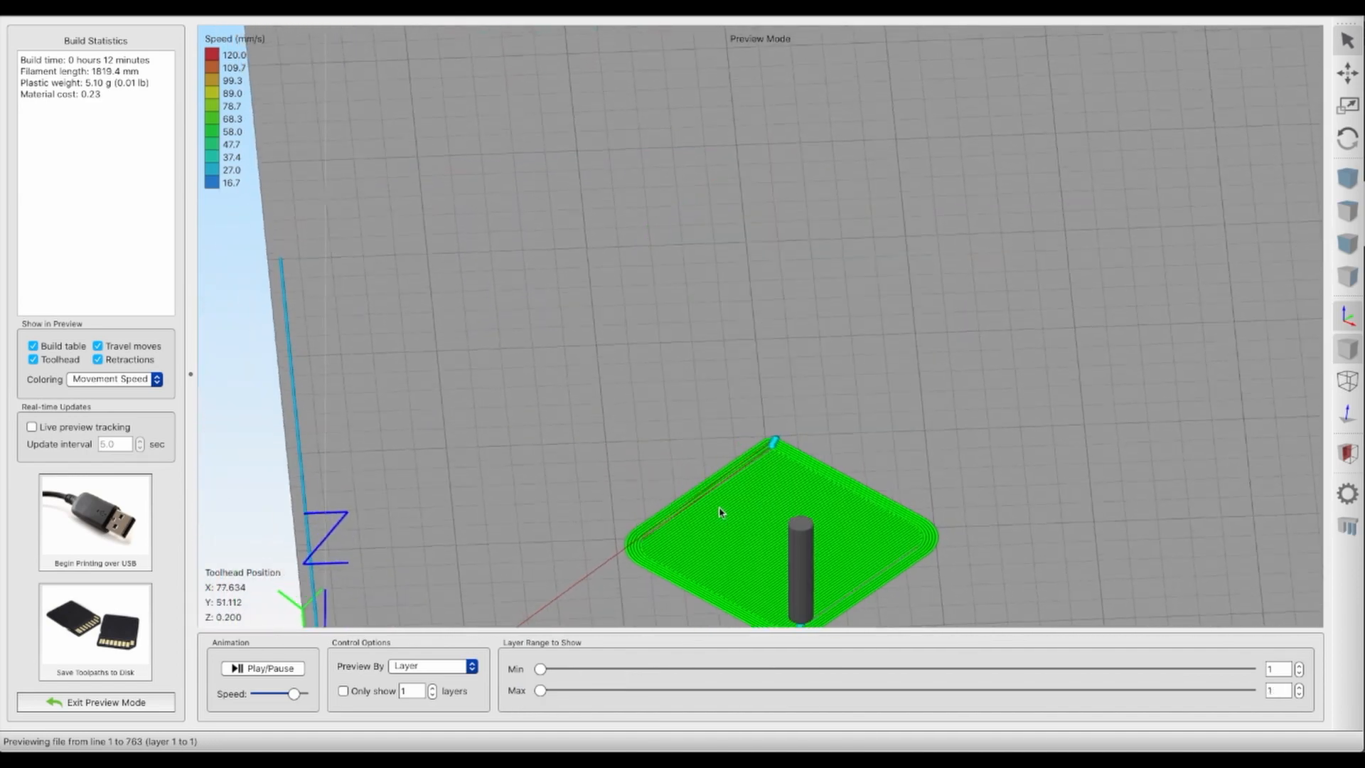
{"action": "right_click_drag", "start_coordinate": [722, 518], "coordinate": [704, 344]}
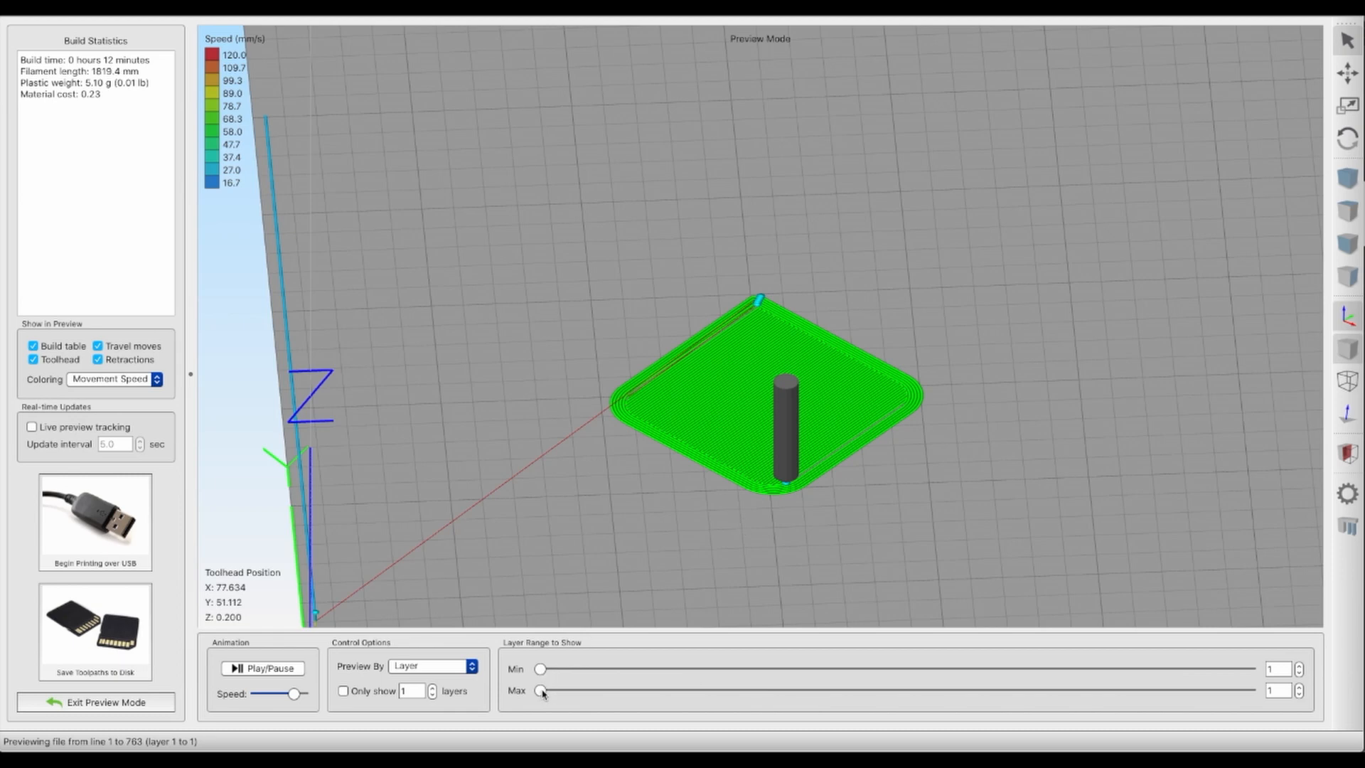
{"action": "left_click_drag", "start_coordinate": [541, 692], "coordinate": [644, 689]}
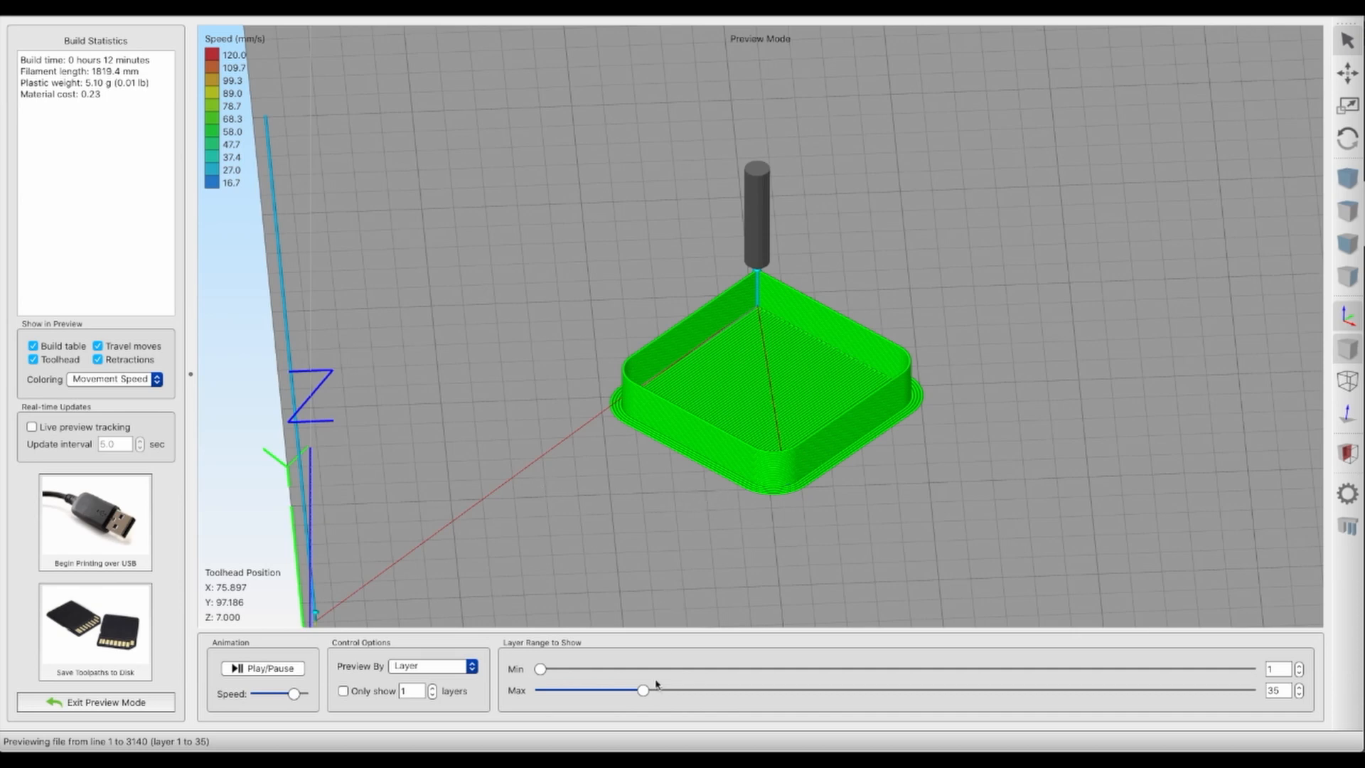
{"action": "left_click_drag", "start_coordinate": [644, 690], "coordinate": [818, 691]}
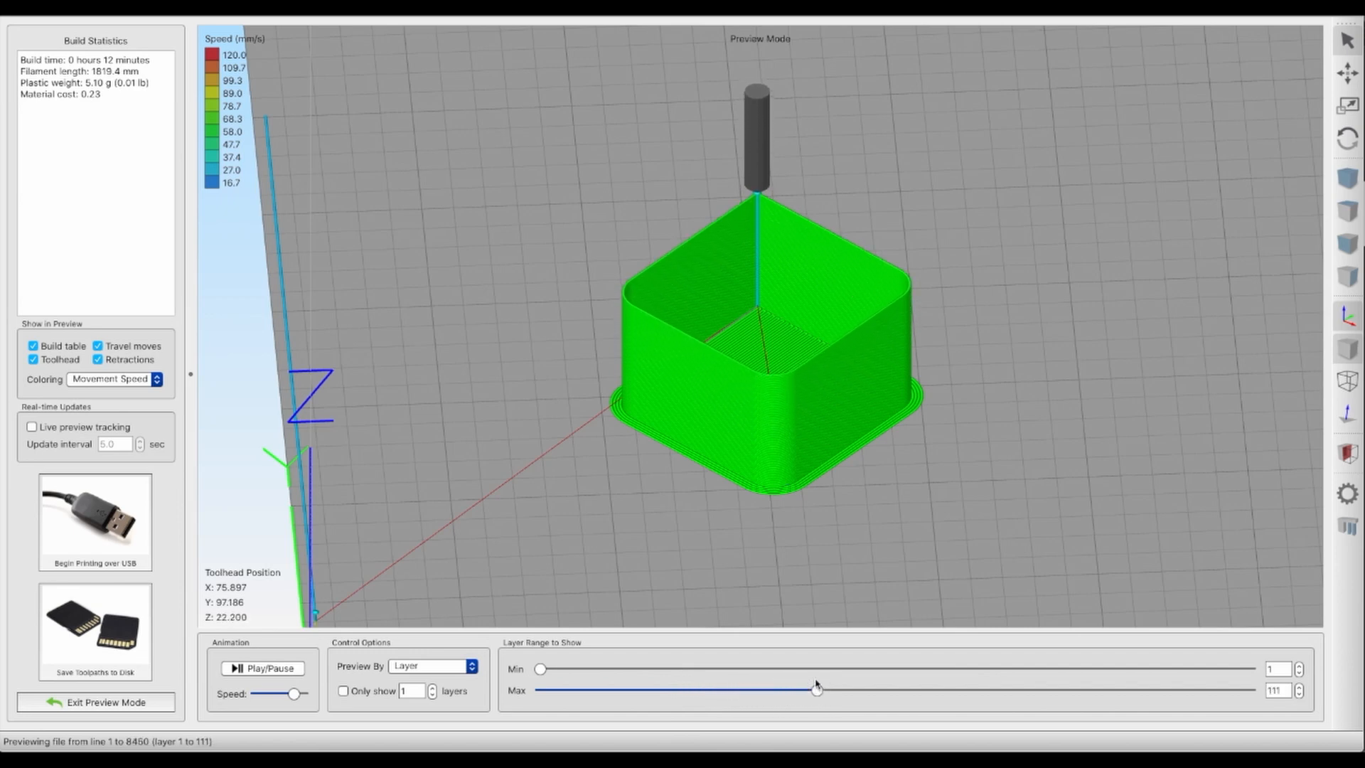
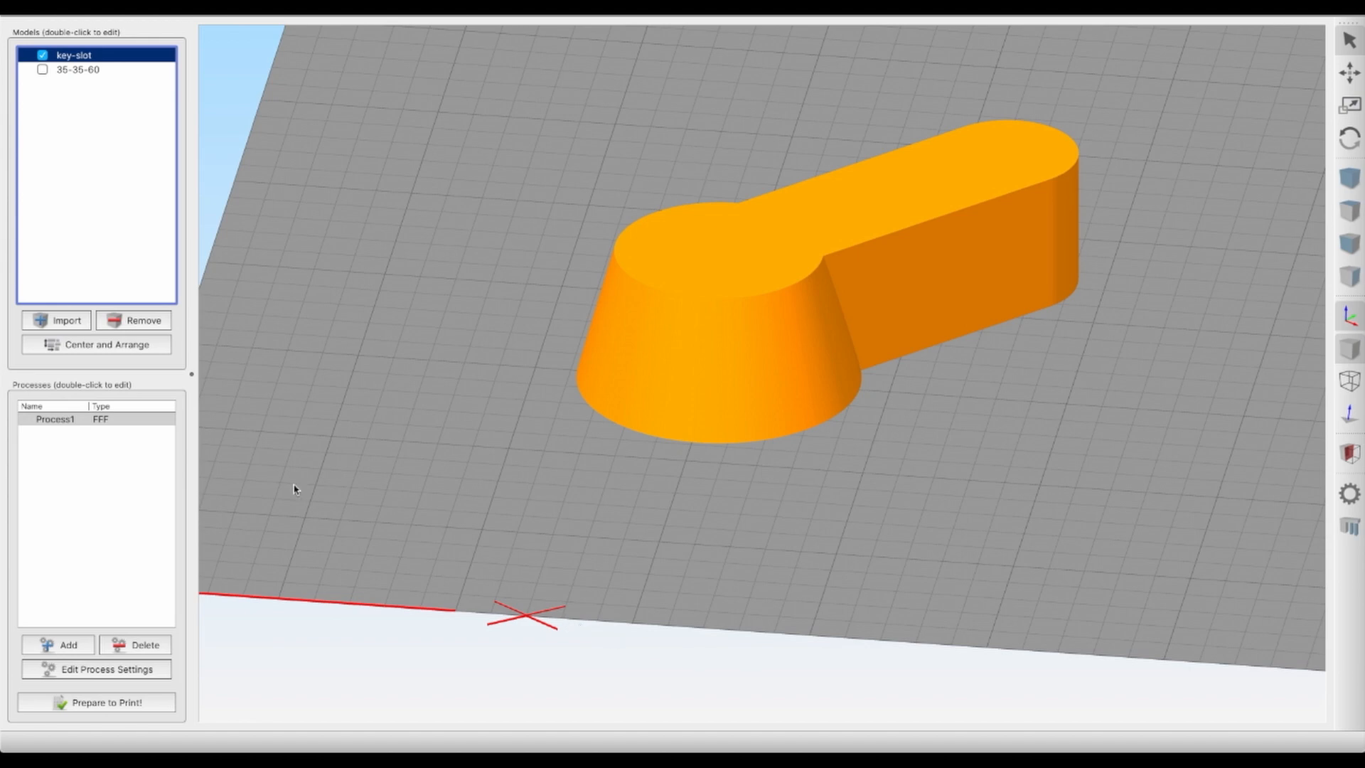
- Try stepping the primary extruder's extrusion multiplier down and up for the key-slot print, then confirm the process settings
{"action": "double_click", "coordinate": [82, 421]}
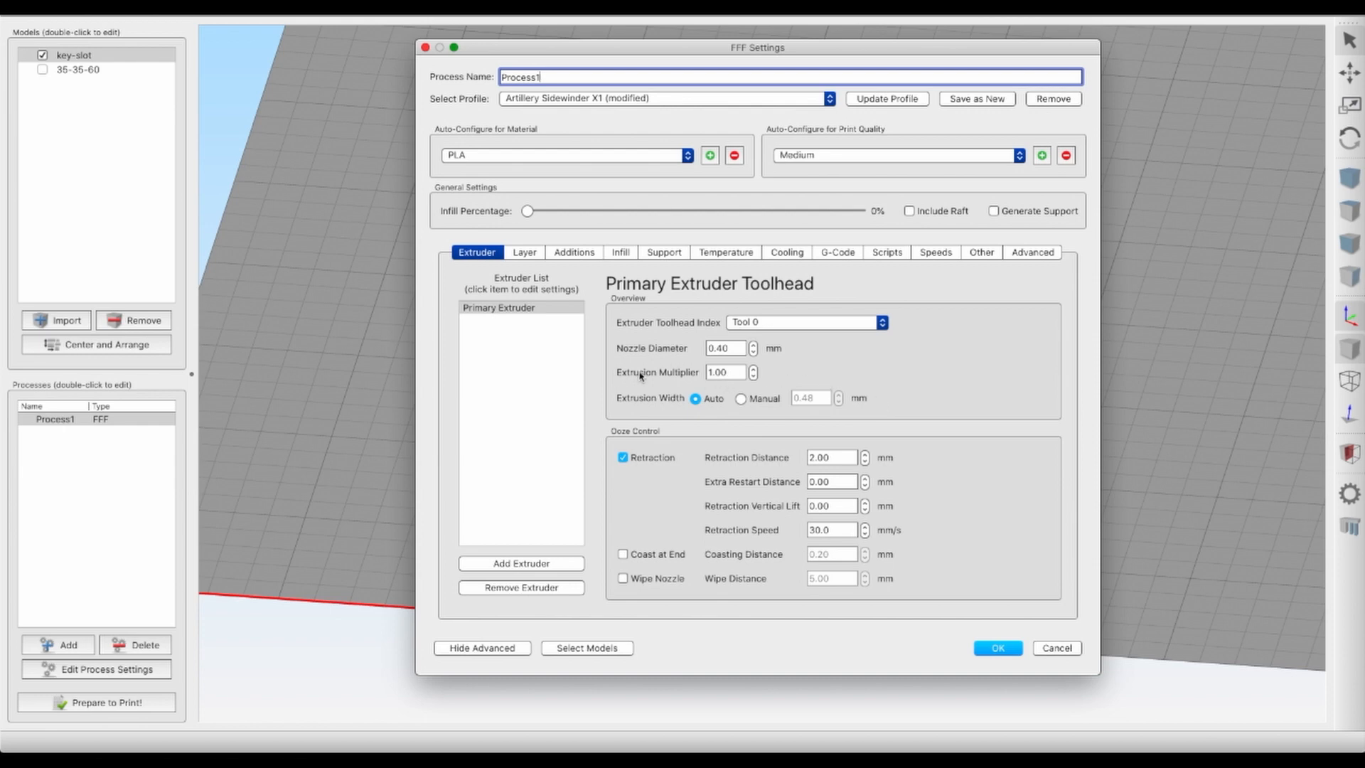
{"action": "left_click_drag", "start_coordinate": [617, 369], "coordinate": [692, 372]}
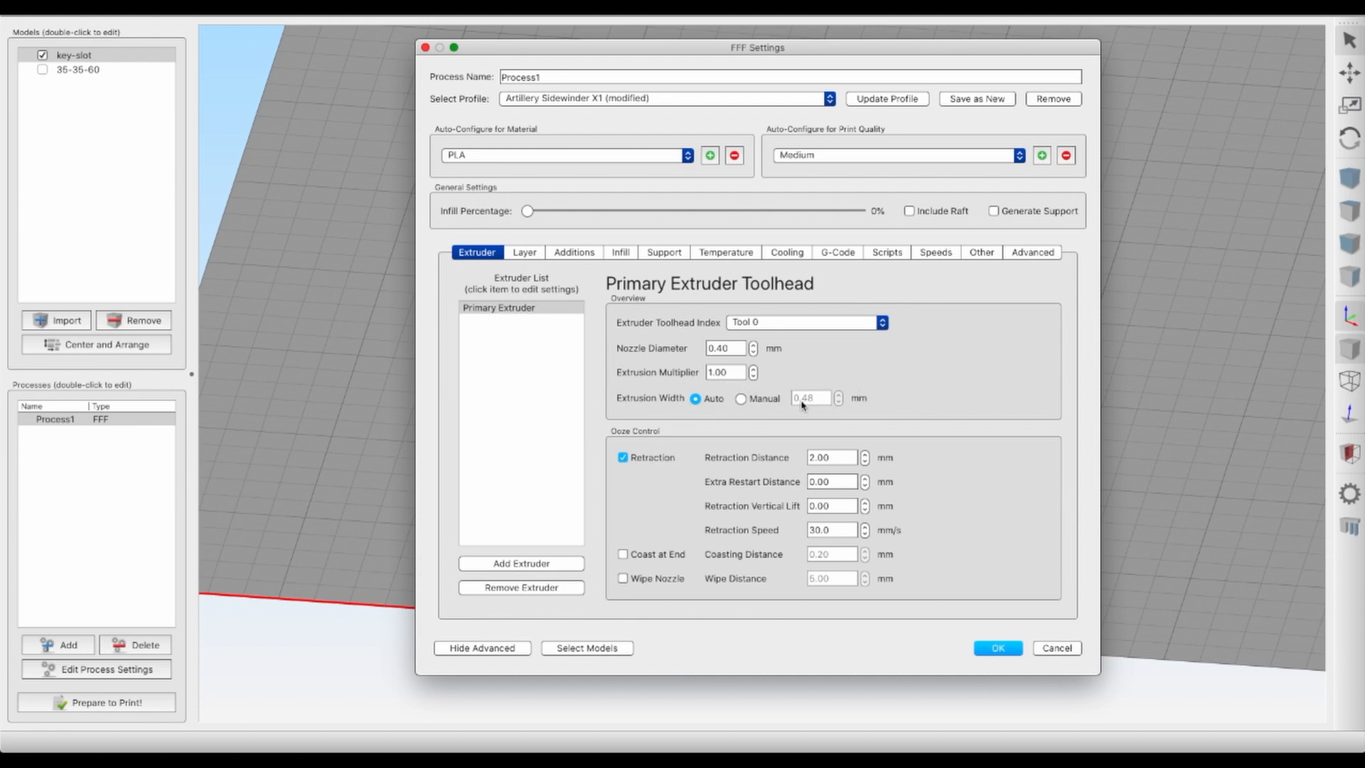
{"action": "left_click", "coordinate": [754, 376]}
{"action": "left_click", "coordinate": [754, 369]}
{"action": "left_click", "coordinate": [754, 369]}
{"action": "left_click", "coordinate": [754, 369]}
{"action": "left_click", "coordinate": [753, 369]}
{"action": "left_click", "coordinate": [754, 369]}
{"action": "left_click", "coordinate": [997, 648]}
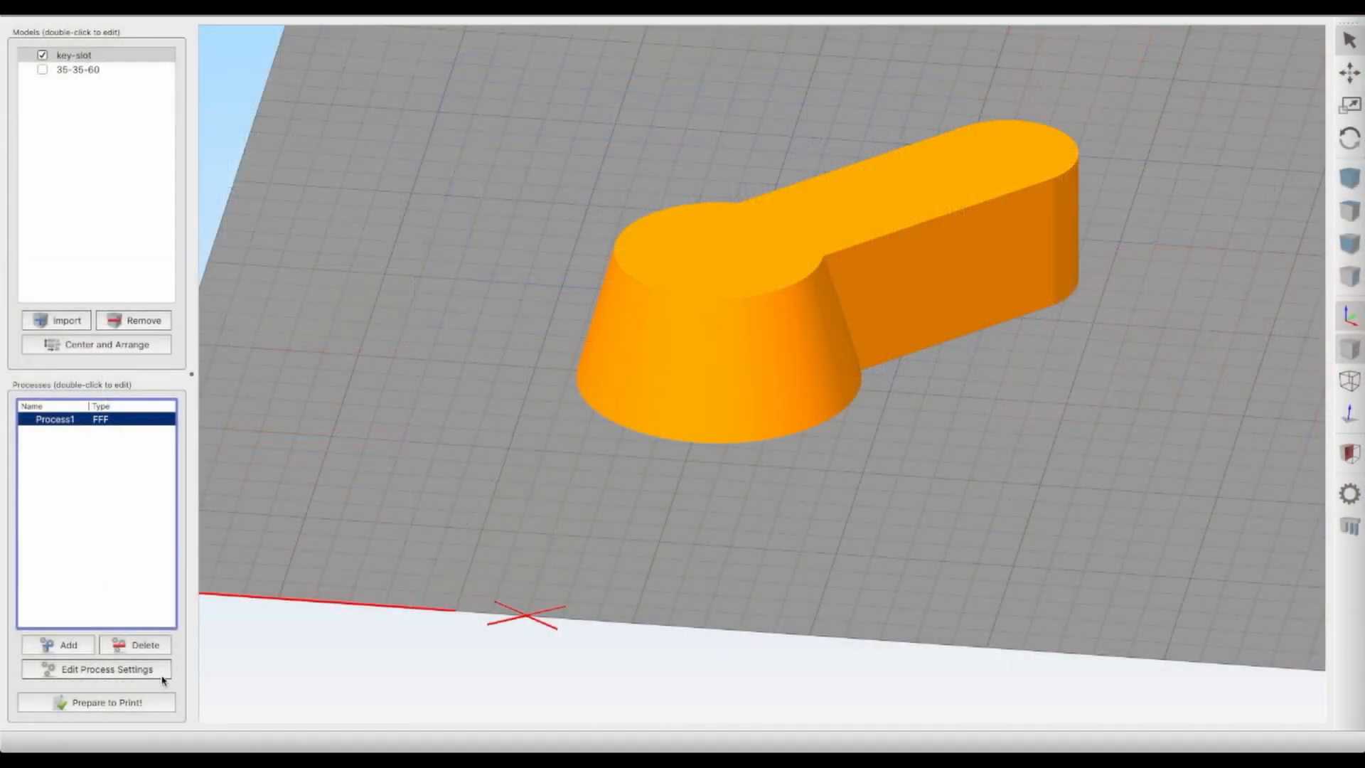
- Preview the key-slot toolpaths before and after setting the process's primary layer height to 0.28 mm
{"action": "left_click", "coordinate": [105, 702]}
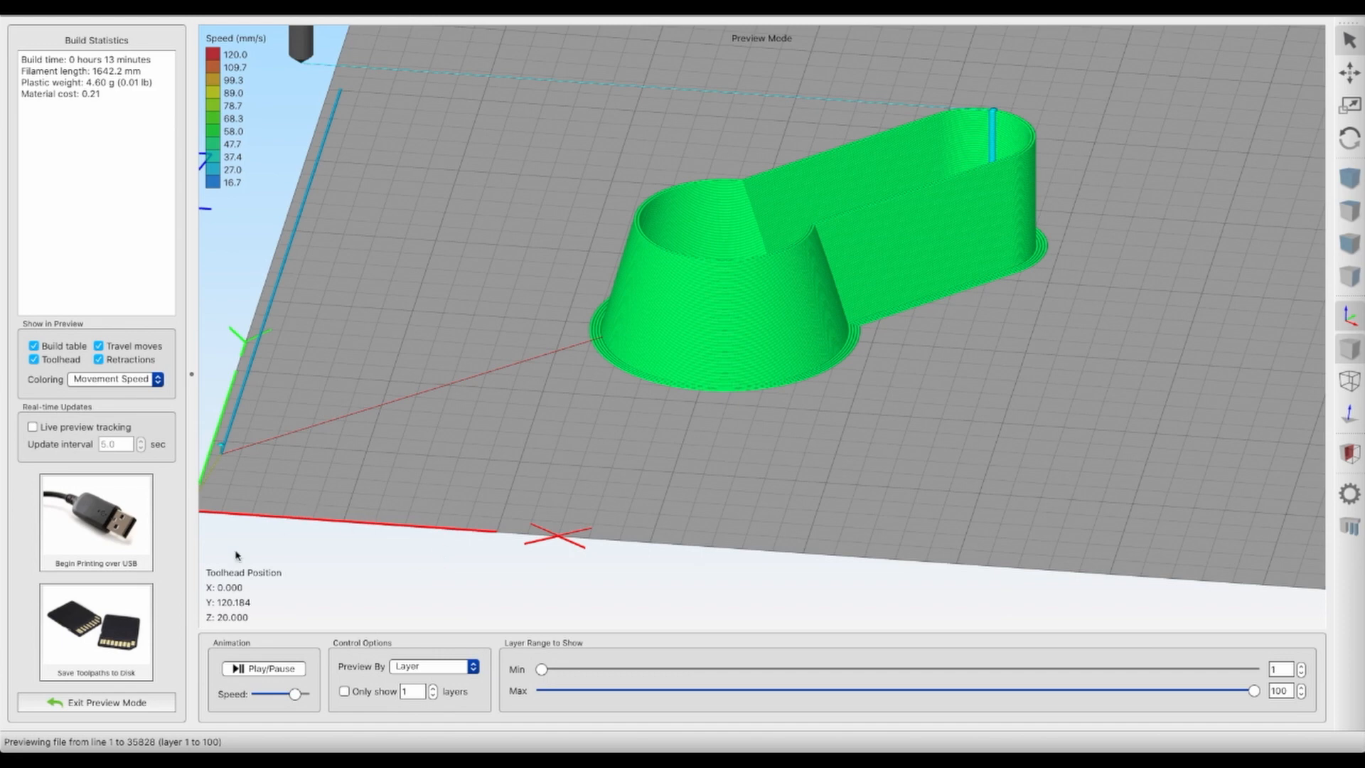
{"action": "left_click", "coordinate": [115, 703]}
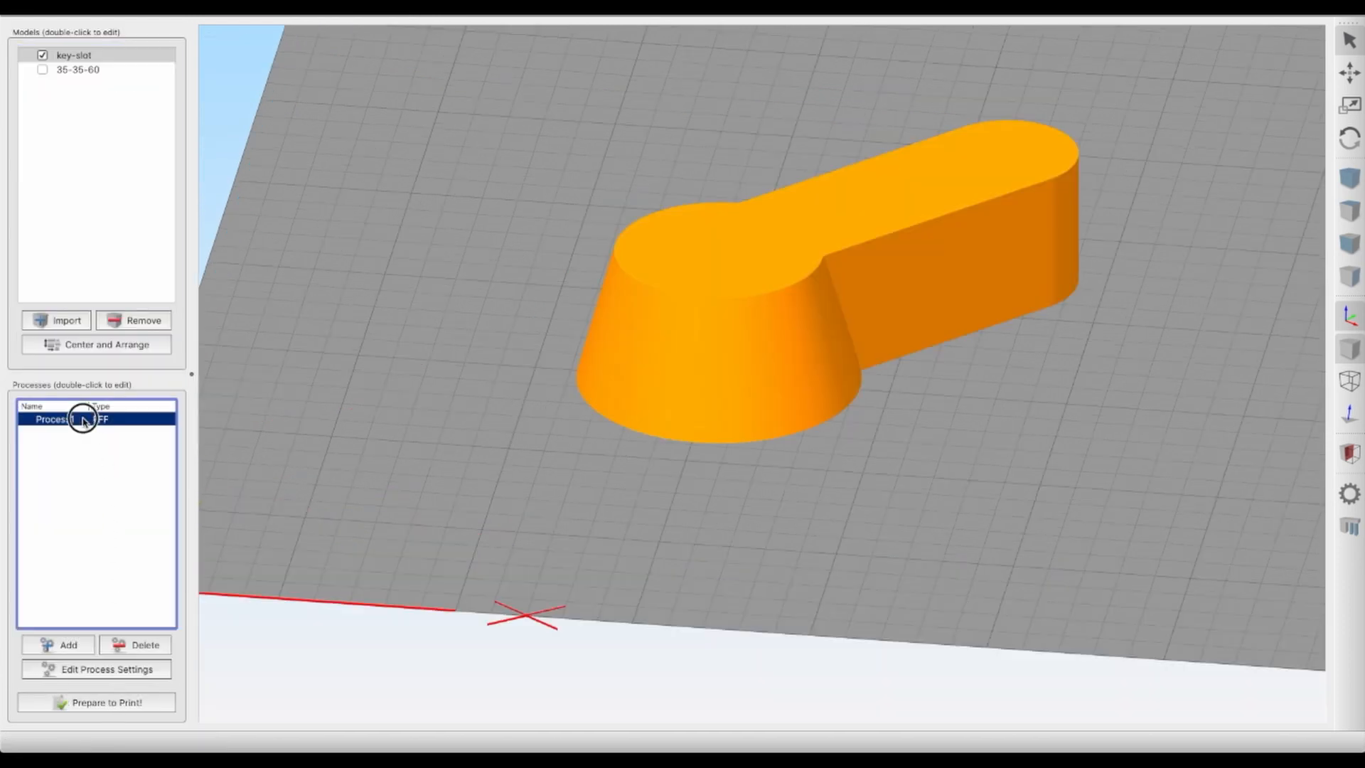
{"action": "double_click", "coordinate": [84, 420]}
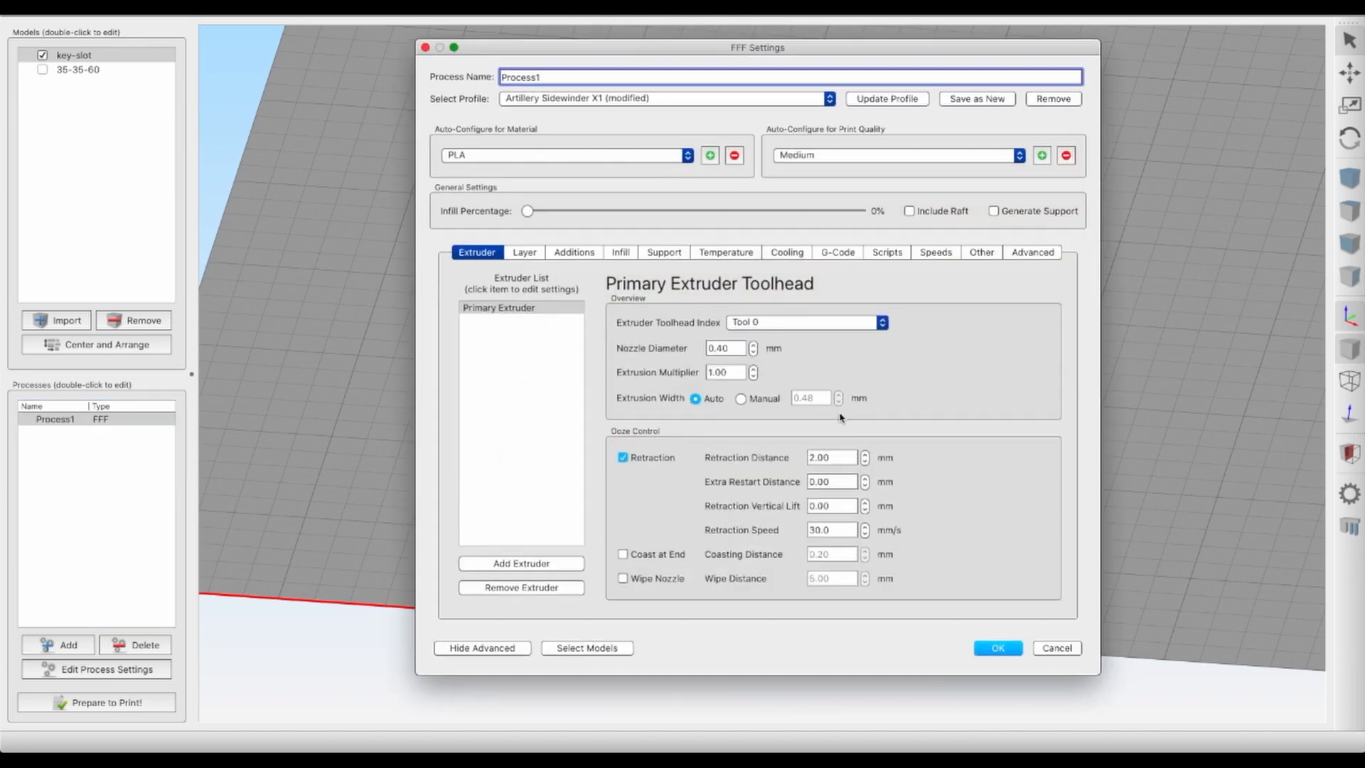
{"action": "left_click", "coordinate": [526, 254]}
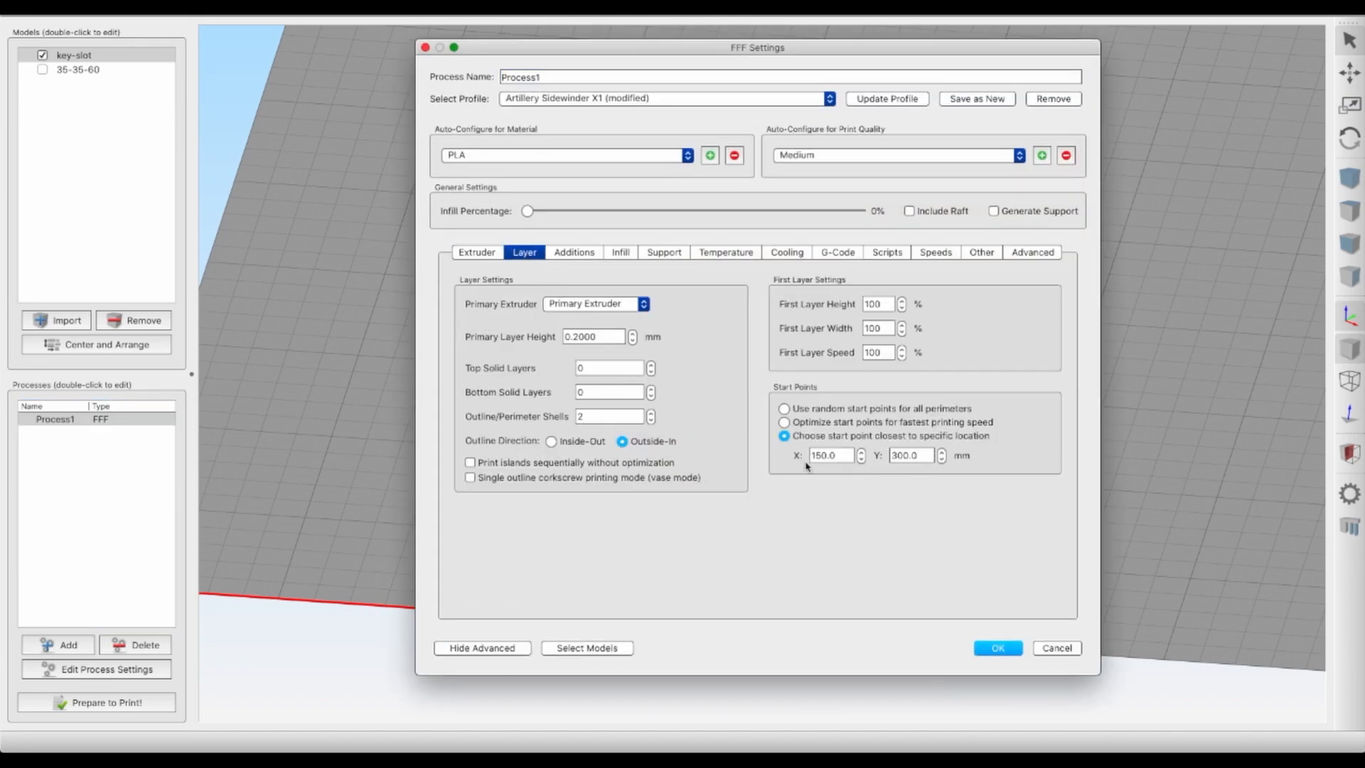
{"action": "left_click", "coordinate": [633, 333]}
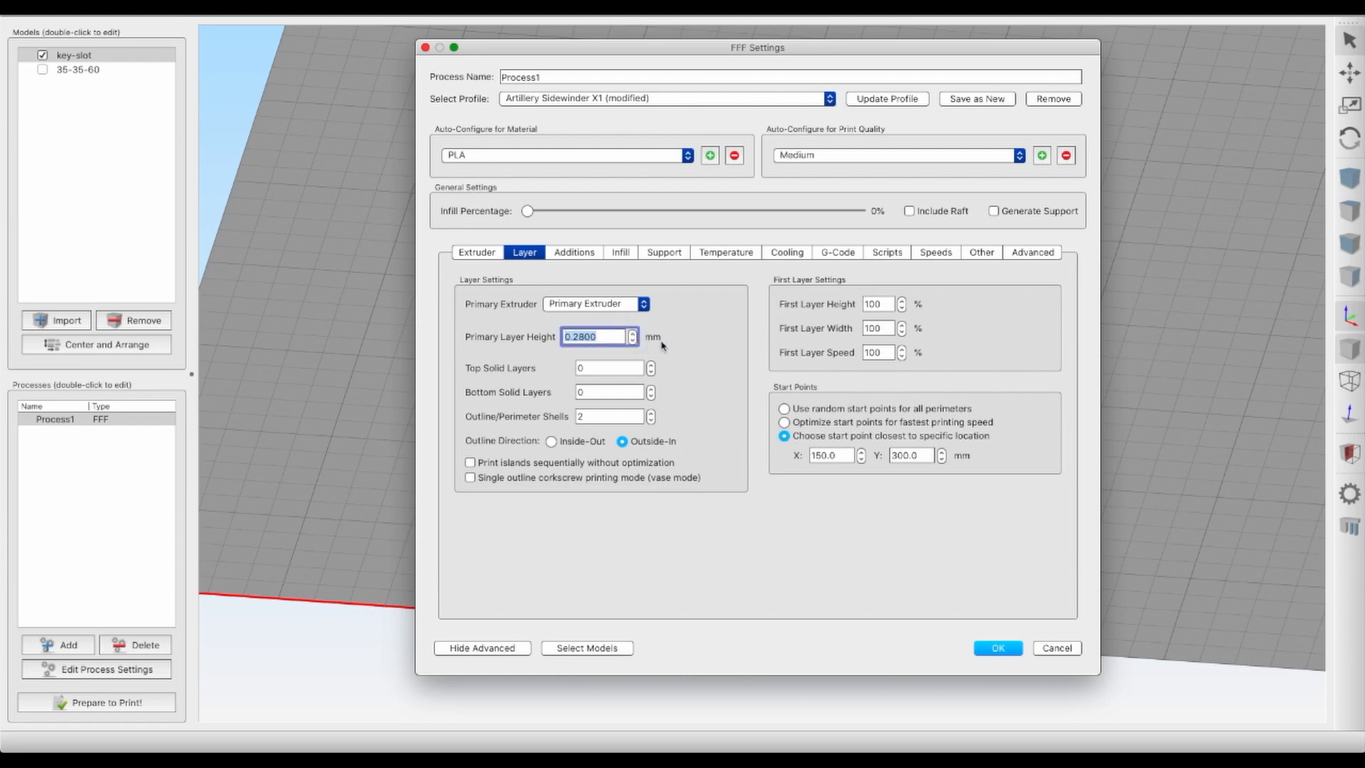
{"action": "left_click", "coordinate": [1003, 649]}
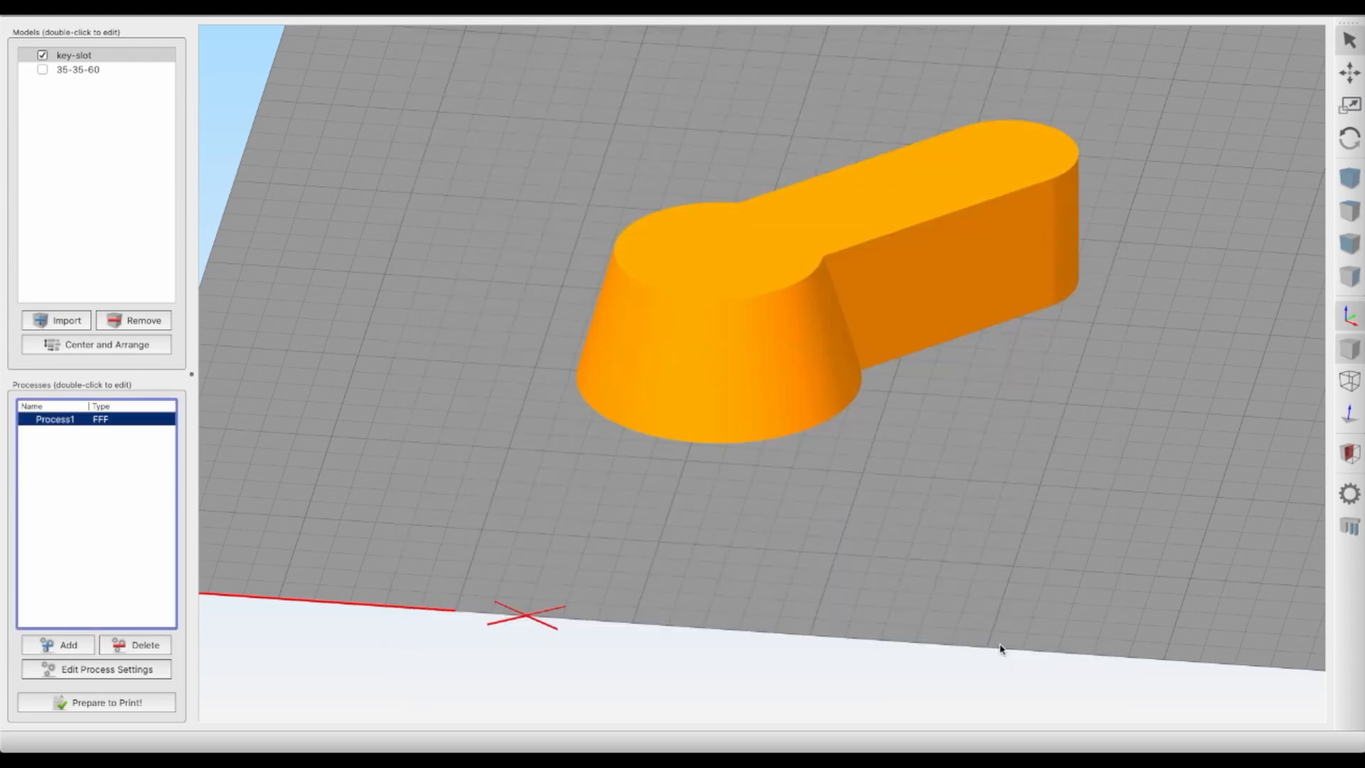
{"action": "left_click", "coordinate": [105, 703]}
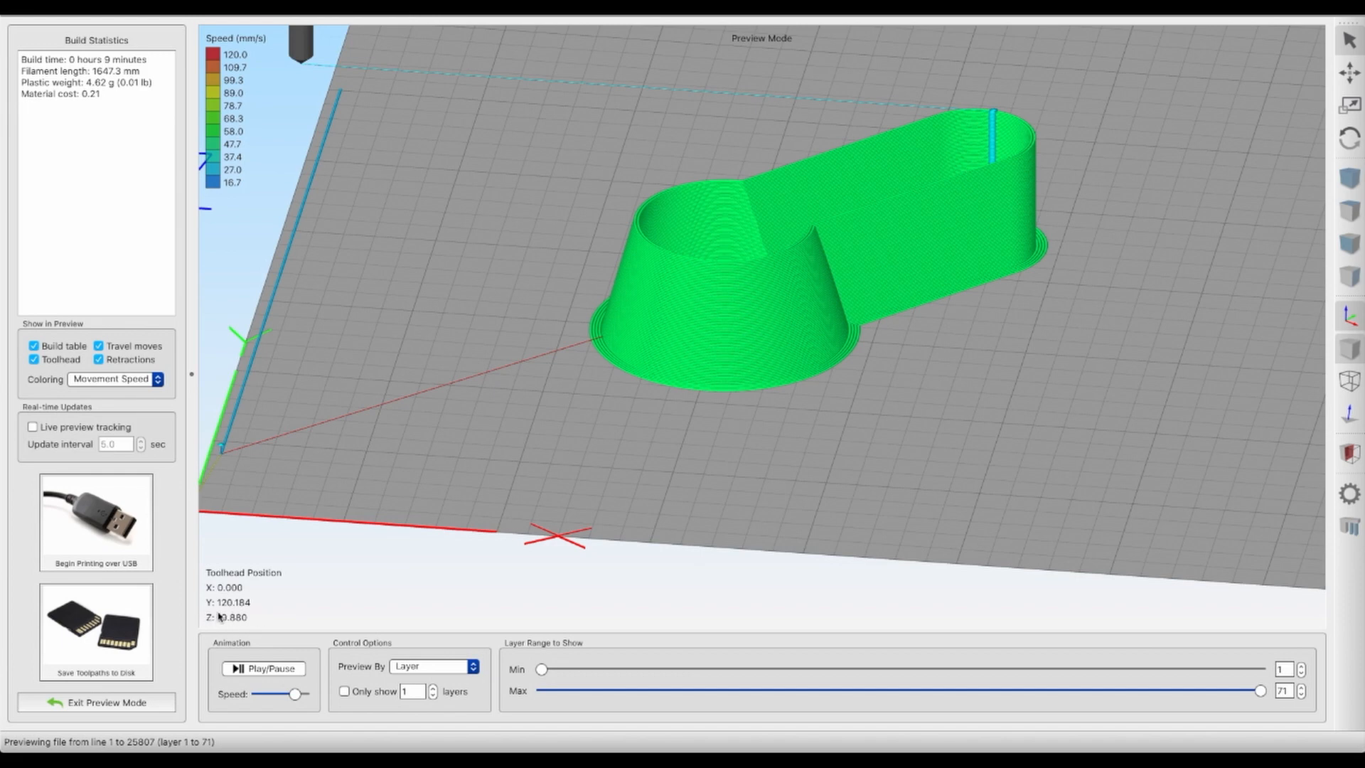
{"action": "left_click", "coordinate": [122, 703]}
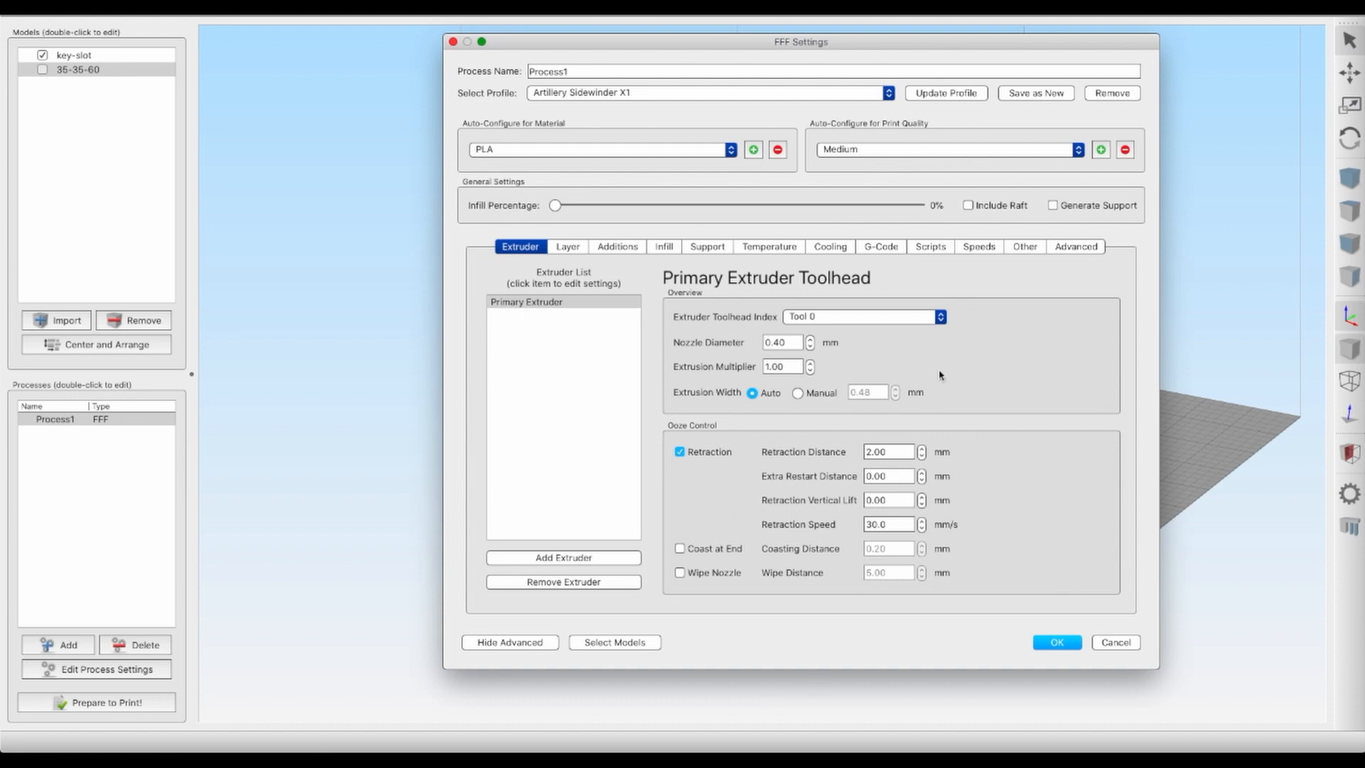
- Save the process settings as a new profile named "XYZ red", then reselect the Artillery Sidewinder X1 profile
{"action": "left_click", "coordinate": [1036, 94]}
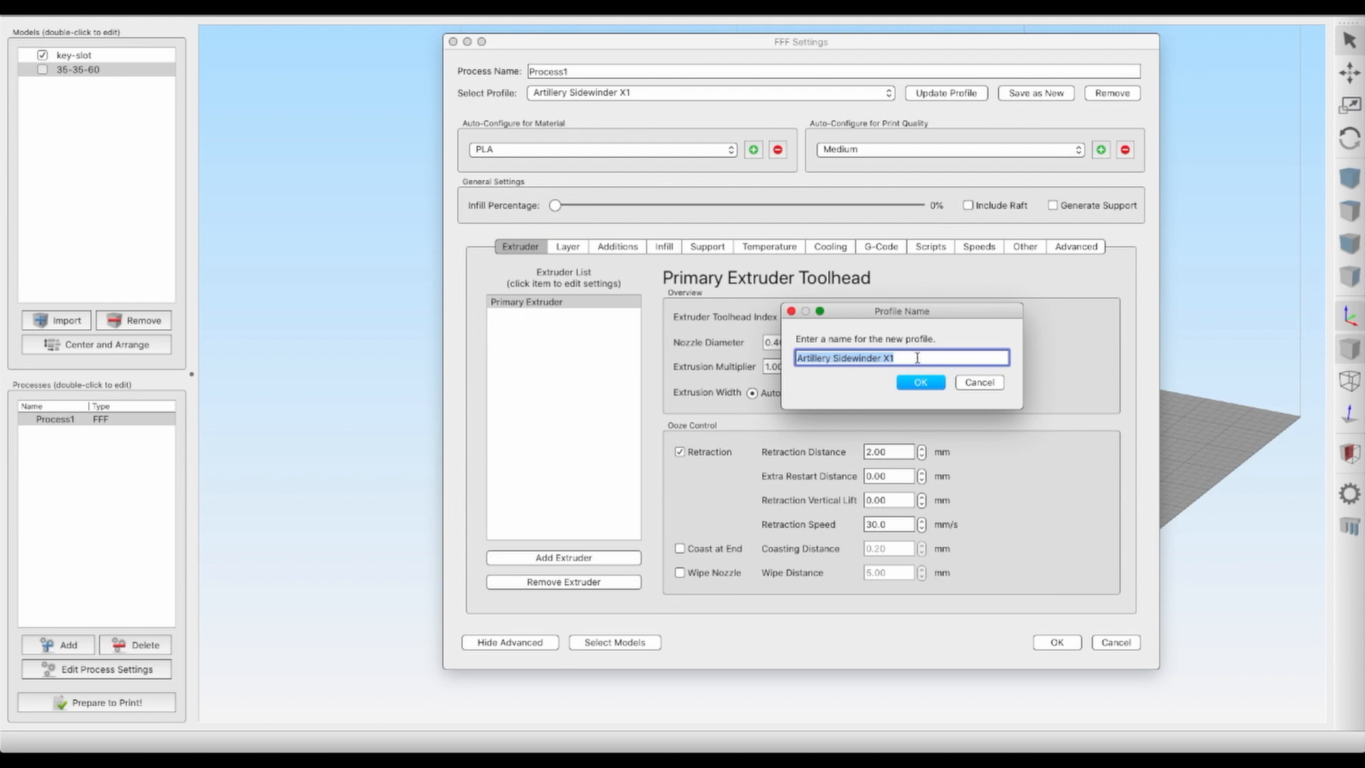
{"action": "type", "text": "XYZ red"}
{"action": "left_click", "coordinate": [921, 383]}
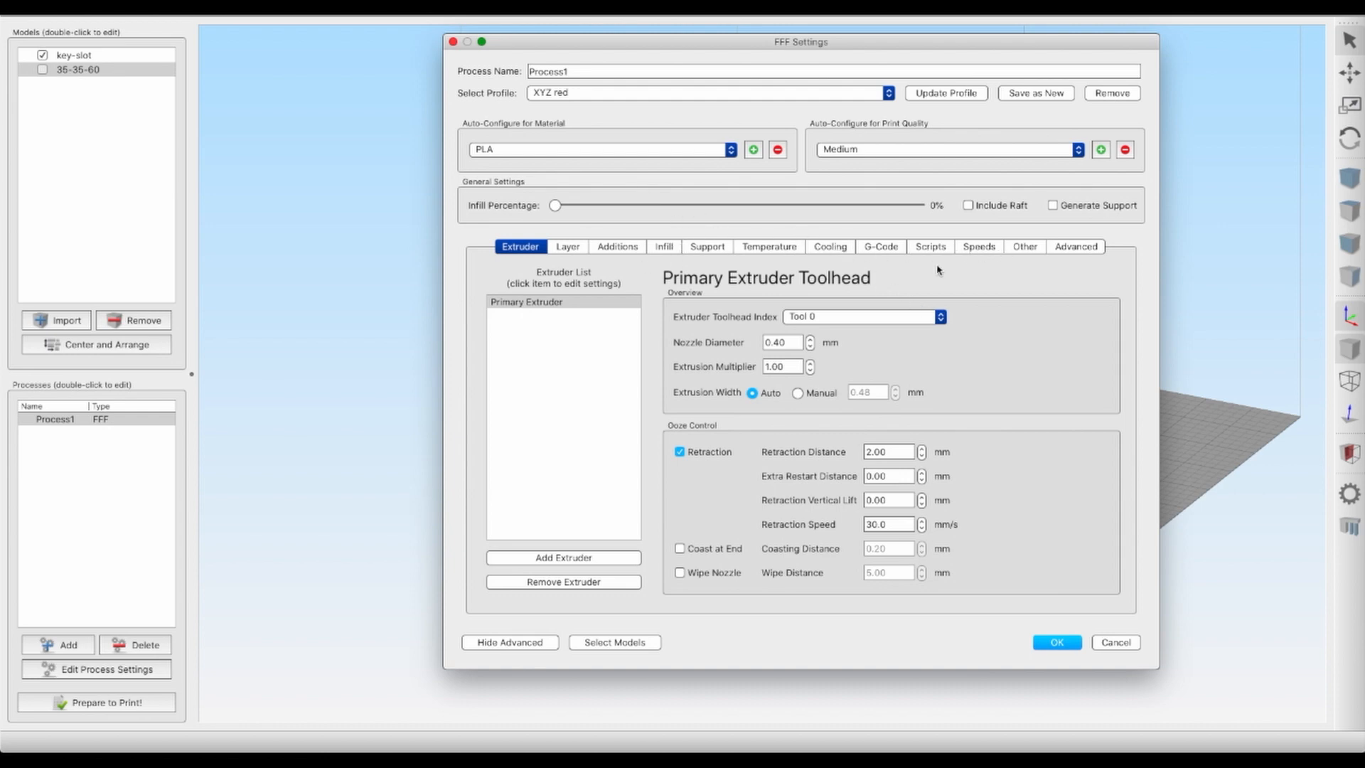
{"action": "left_click", "coordinate": [721, 94]}
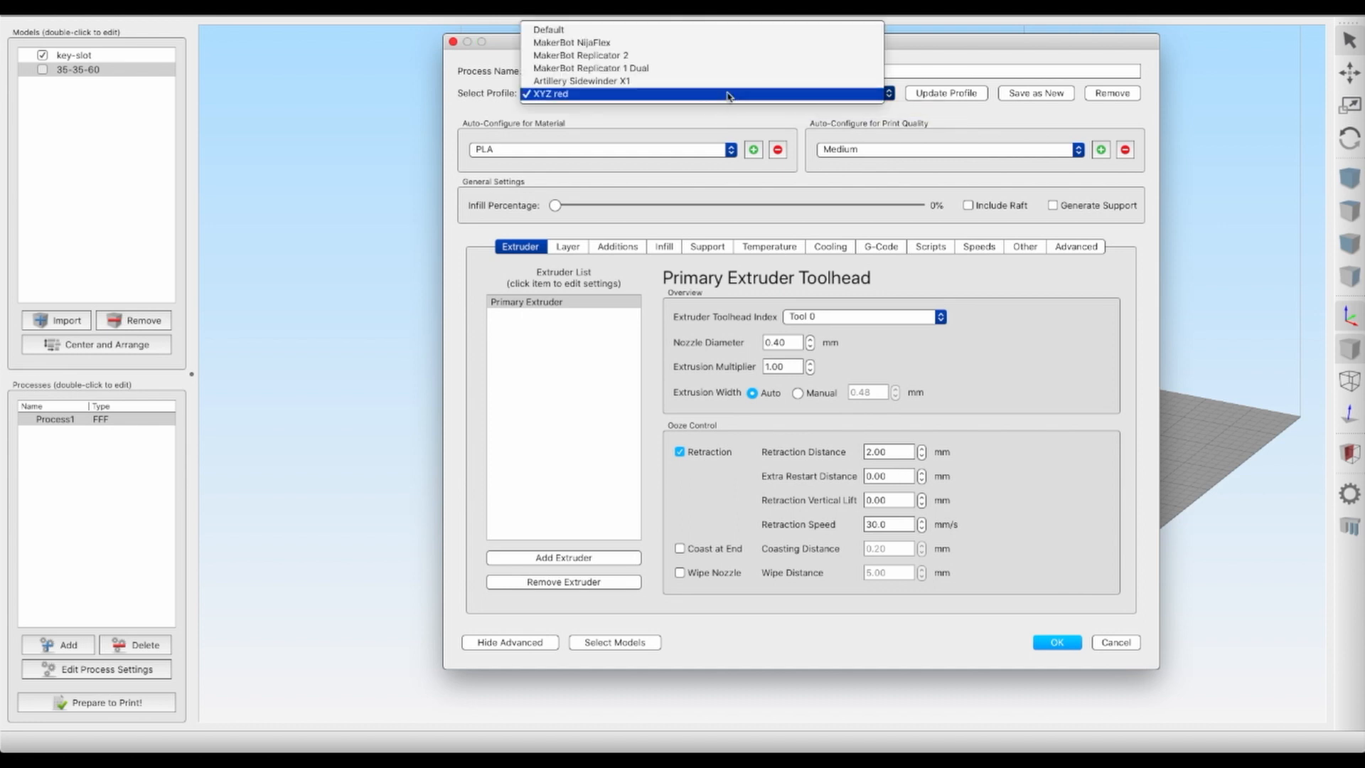
{"action": "left_click", "coordinate": [576, 82]}
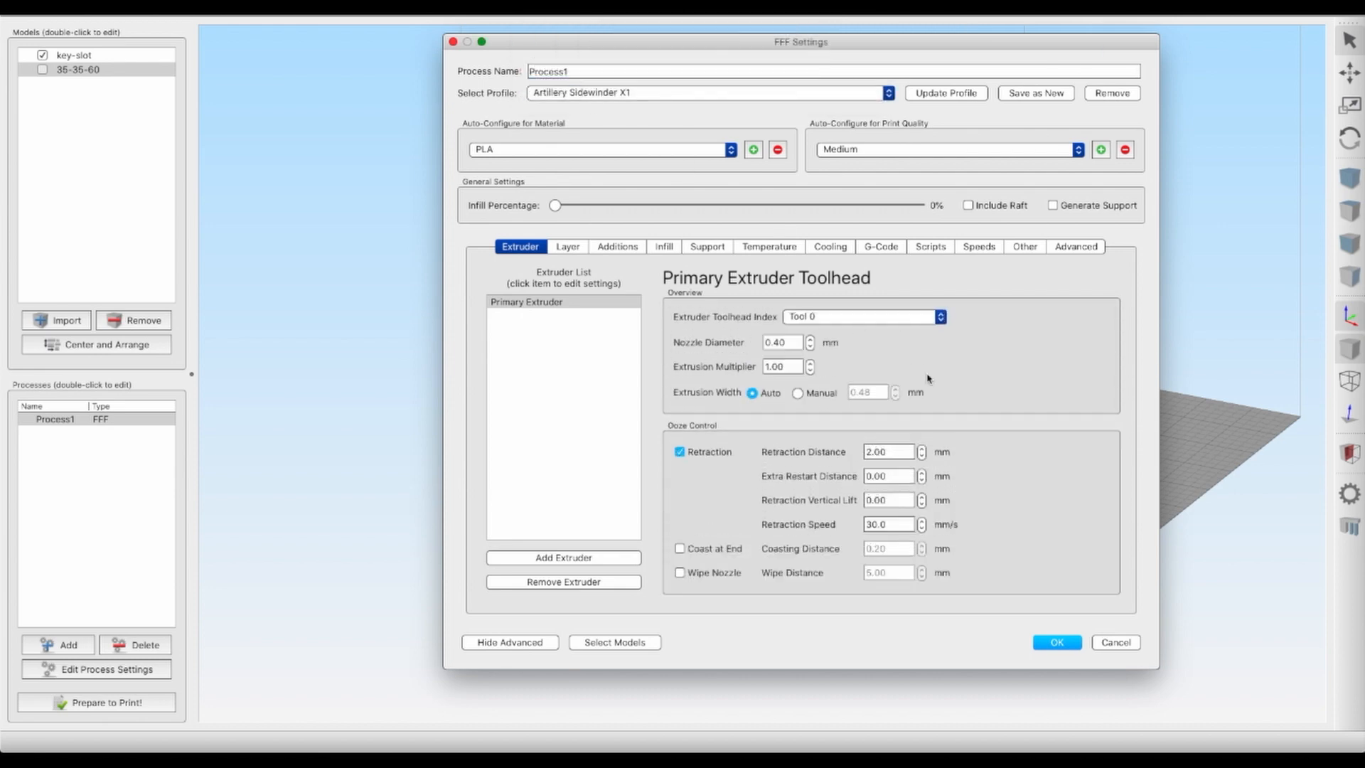